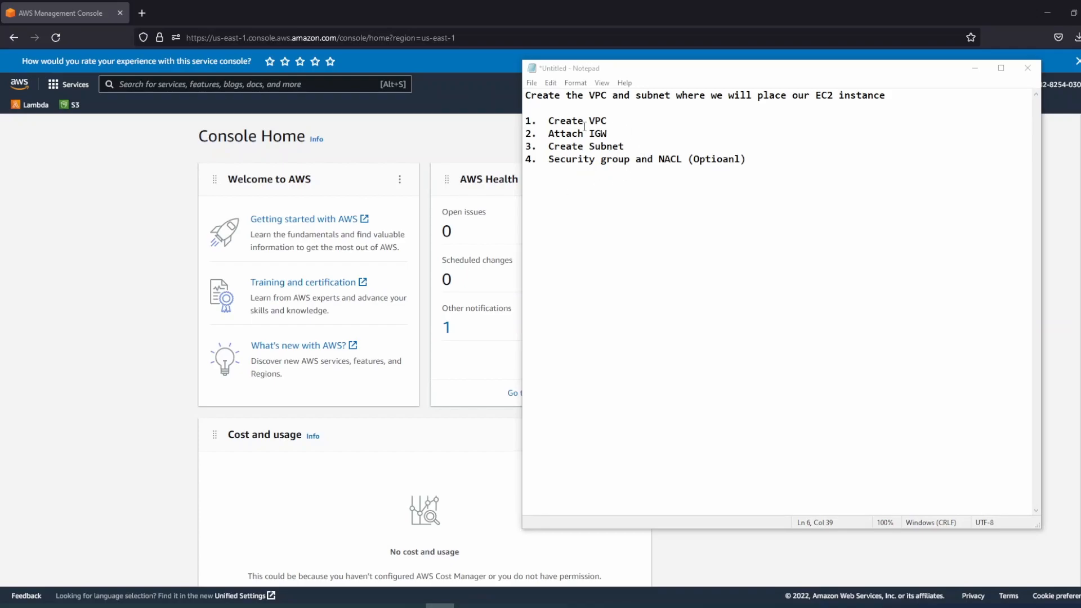
Review the Notepad outline covering VPC creation, IGW attachment, subnet creation, and optional security group and NACL, and minimize the notes
{"action": "left_click_drag", "start_coordinate": [526, 97], "coordinate": [537, 97]}
{"action": "left_click_drag", "start_coordinate": [525, 97], "coordinate": [613, 97]}
{"action": "left_click_drag", "start_coordinate": [525, 96], "coordinate": [822, 95]}
{"action": "left_click", "coordinate": [905, 96]}
{"action": "double_click", "coordinate": [861, 95]}
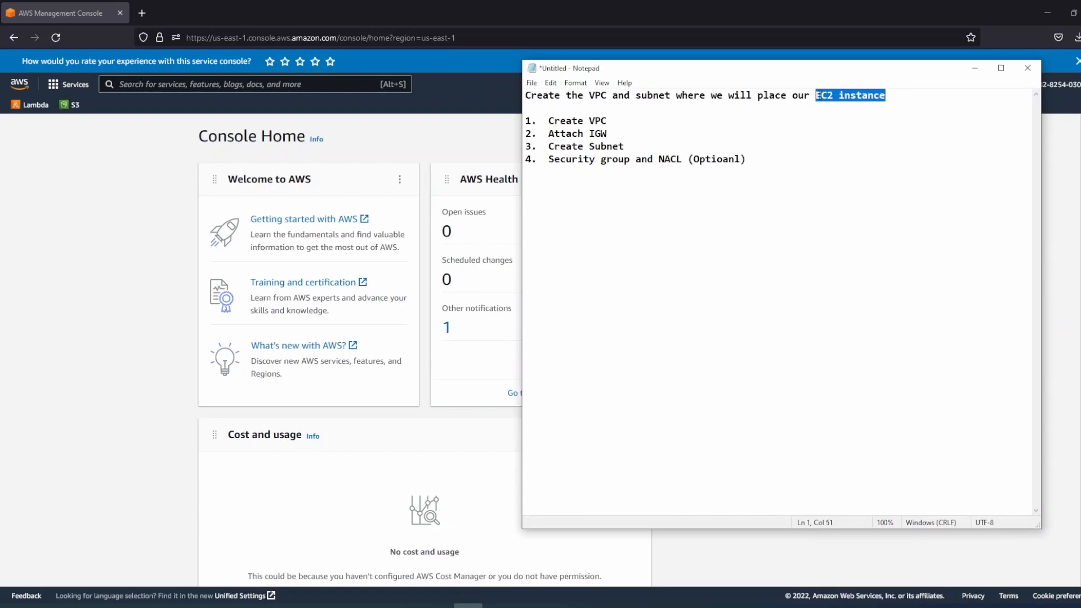
{"action": "left_click", "coordinate": [782, 123]}
{"action": "left_click_drag", "start_coordinate": [608, 121], "coordinate": [547, 116]}
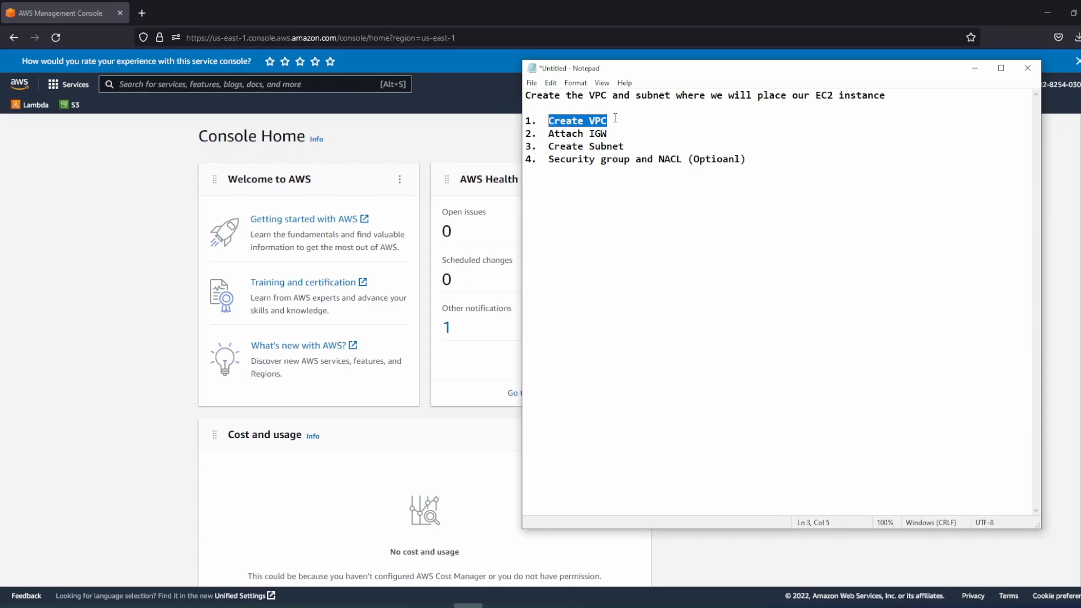
{"action": "left_click_drag", "start_coordinate": [608, 134], "coordinate": [544, 133]}
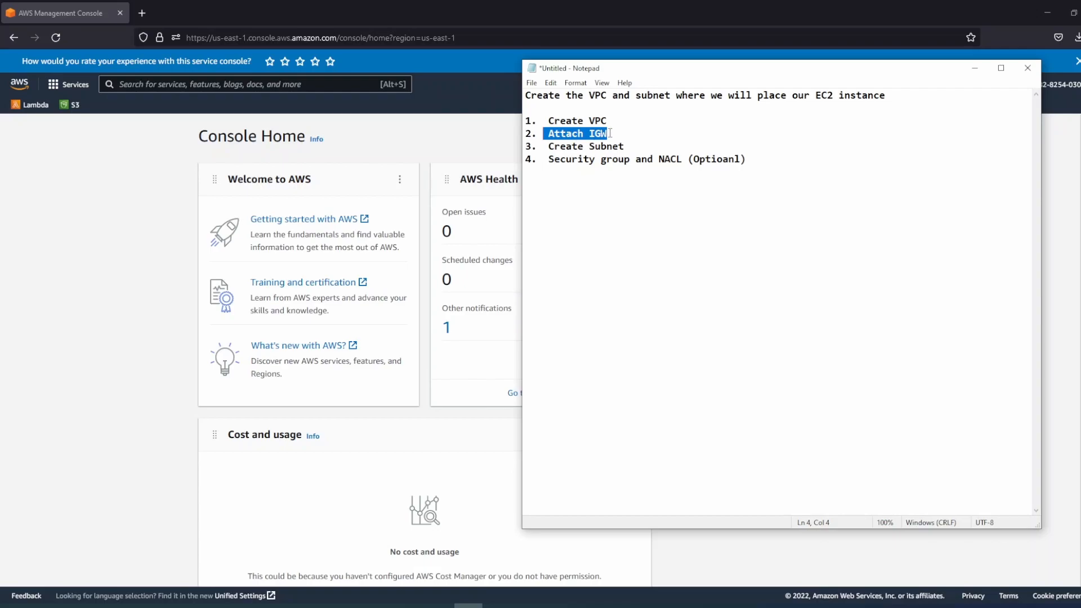
{"action": "left_click_drag", "start_coordinate": [635, 145], "coordinate": [544, 145]}
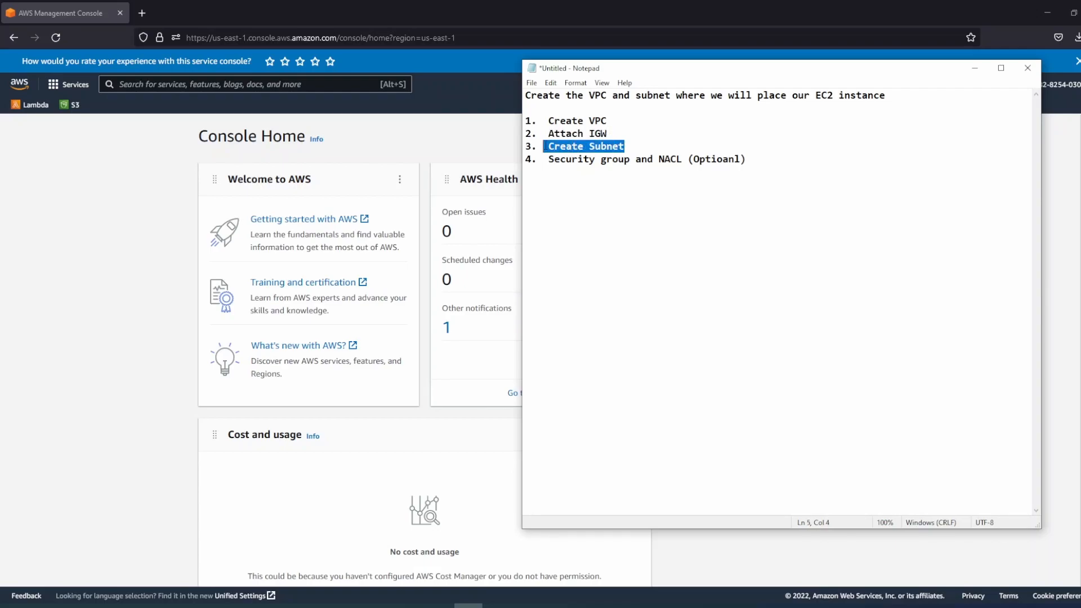
{"action": "left_click_drag", "start_coordinate": [754, 159], "coordinate": [559, 159]}
{"action": "left_click", "coordinate": [648, 132]}
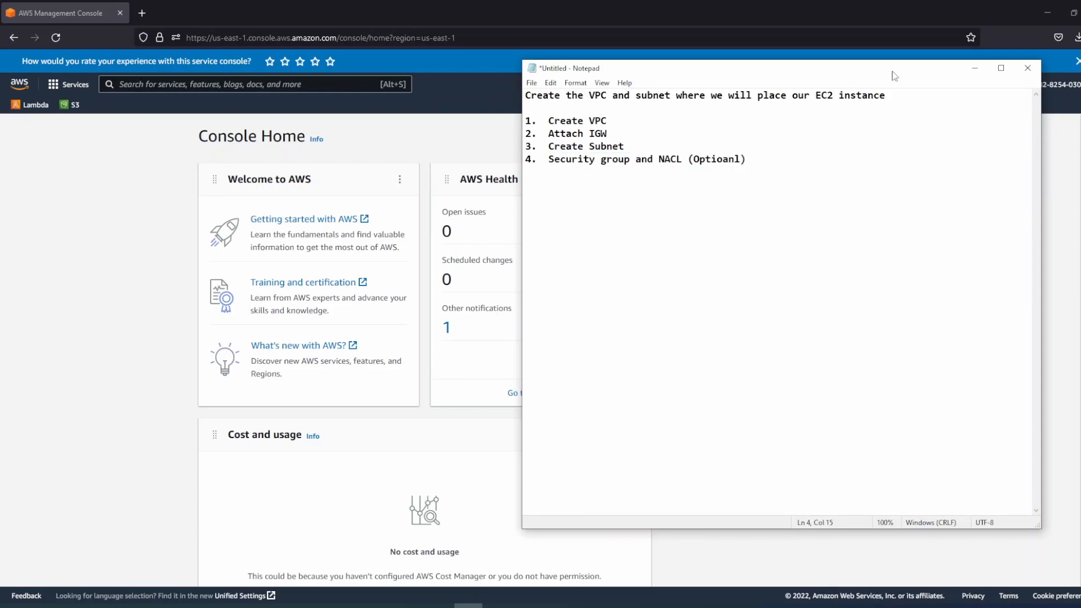
{"action": "left_click", "coordinate": [975, 68]}
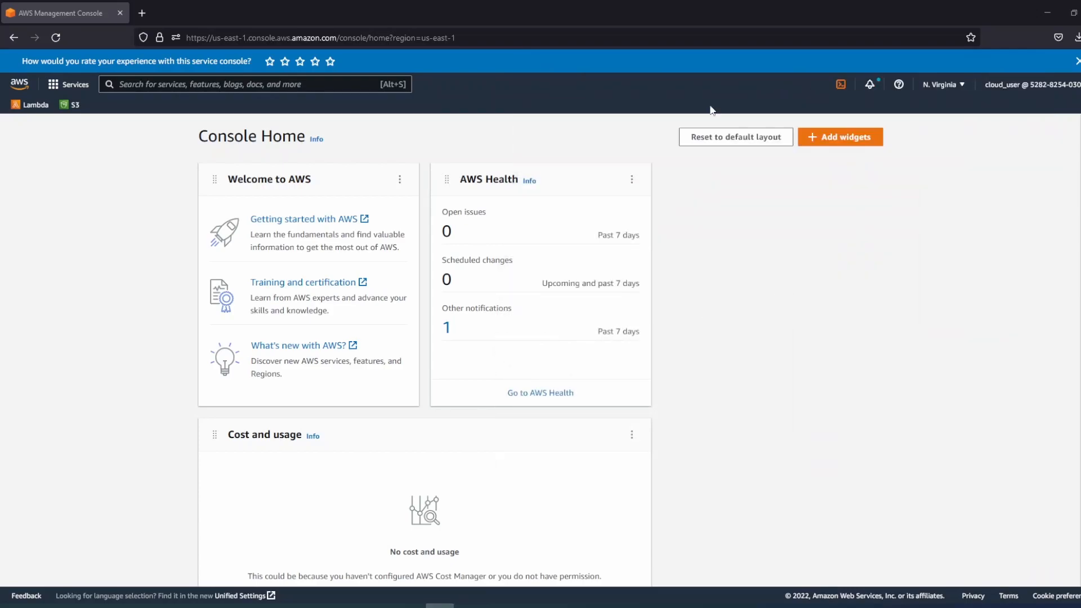
{"action": "key", "text": "alt+Tab"}
{"action": "left_click_drag", "start_coordinate": [526, 95], "coordinate": [815, 95]}
{"action": "left_click", "coordinate": [782, 122]}
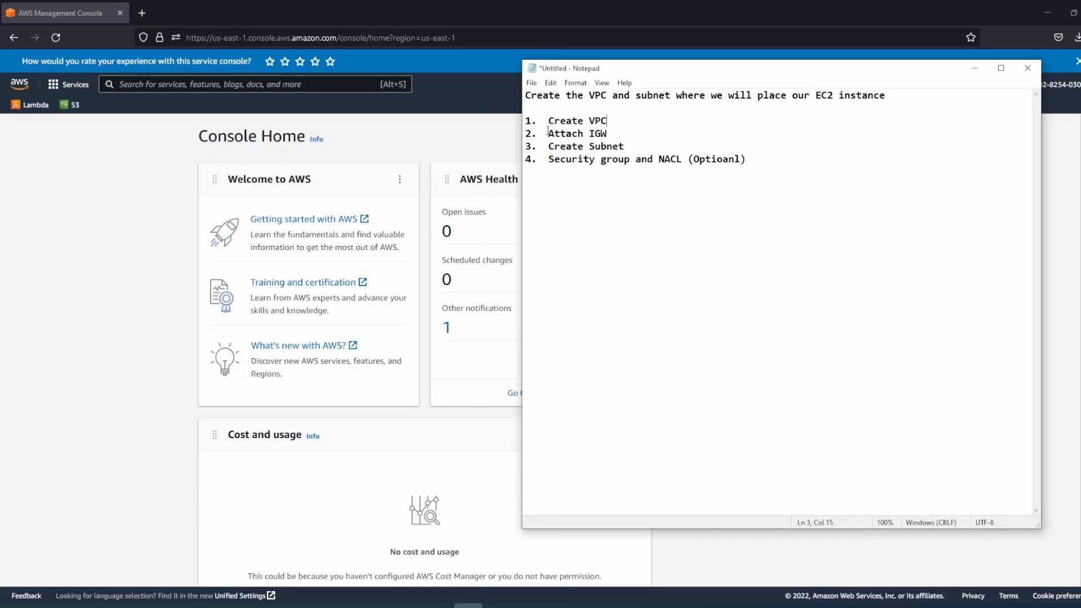
{"action": "left_click_drag", "start_coordinate": [608, 121], "coordinate": [550, 116]}
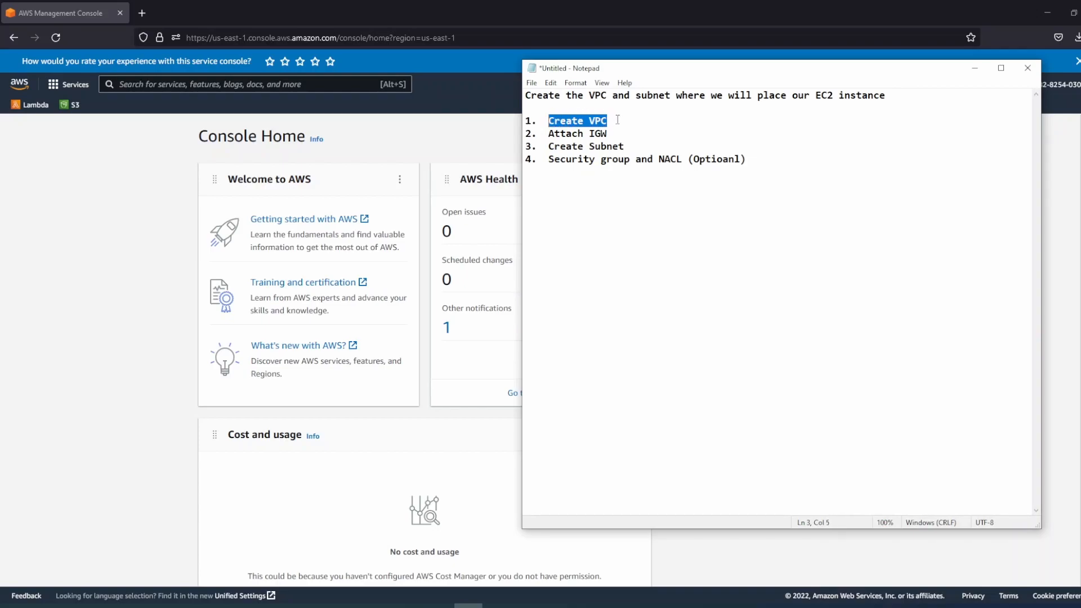
{"action": "left_click_drag", "start_coordinate": [609, 134], "coordinate": [544, 133]}
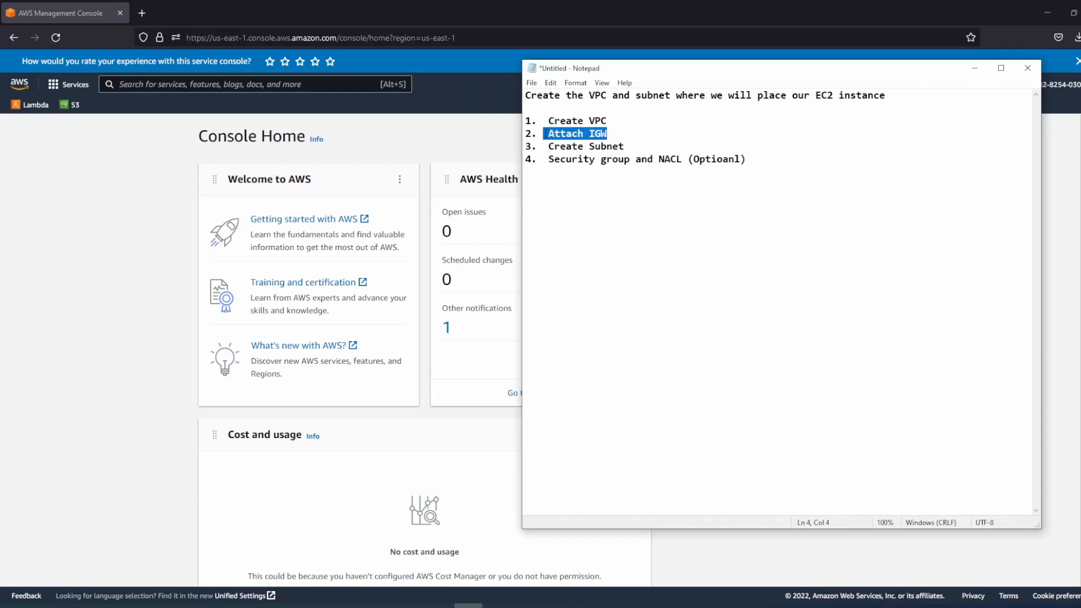
{"action": "left_click", "coordinate": [783, 134]}
{"action": "left_click", "coordinate": [975, 68]}
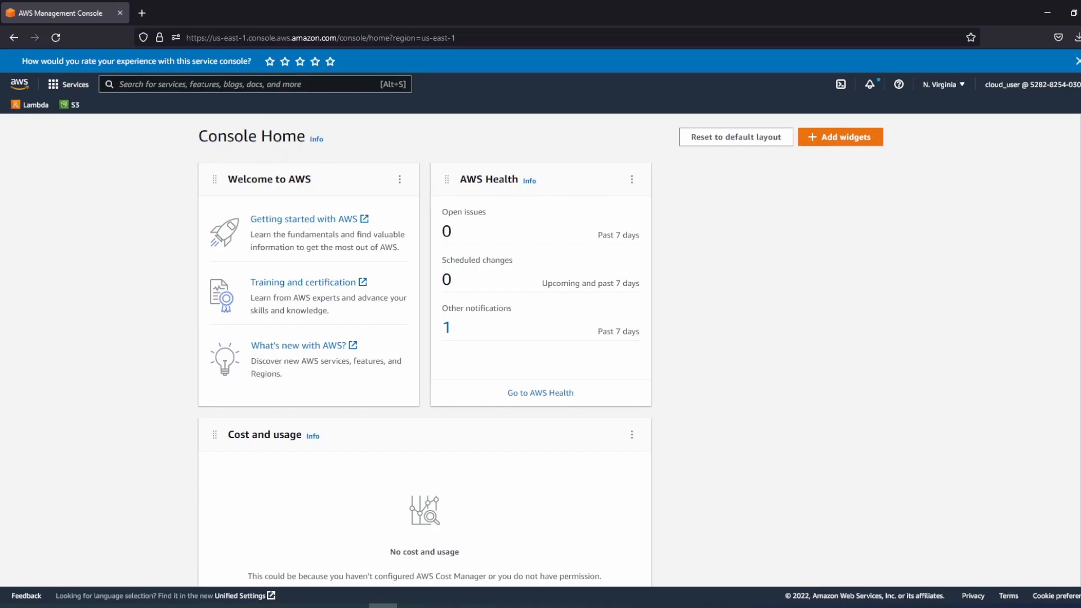
Search the AWS services for "vpc", open the VPC service, and dismiss the welcome-back message
{"action": "type", "text": "vpc"}
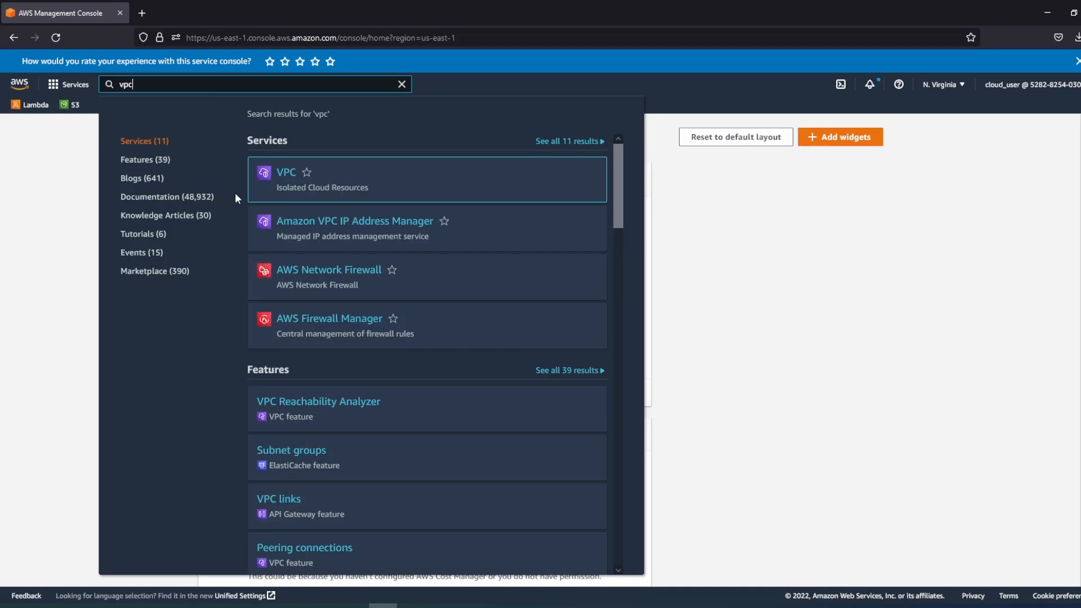
{"action": "left_click", "coordinate": [286, 173]}
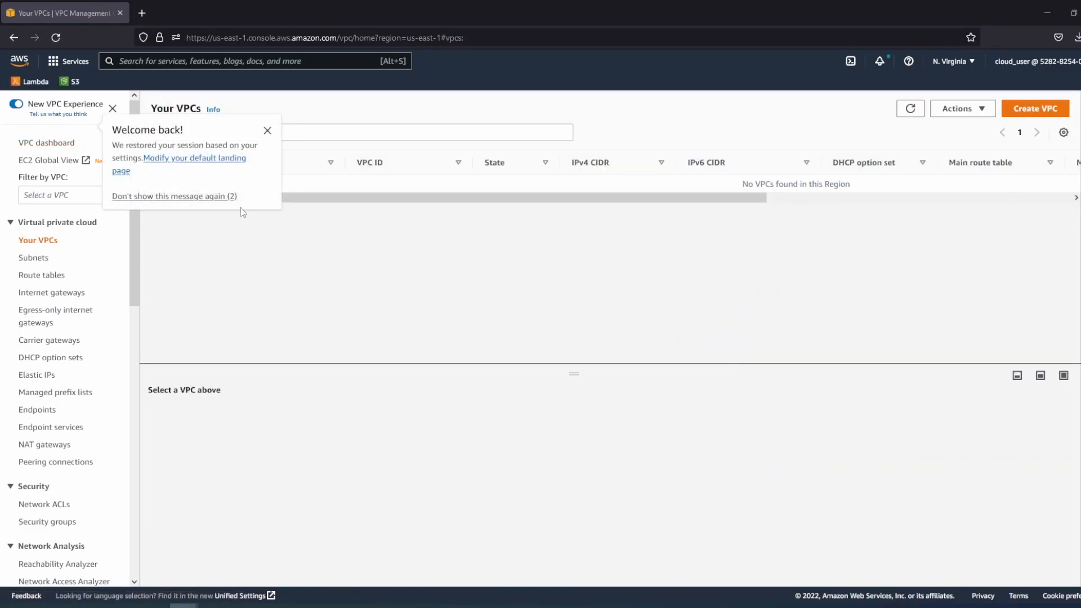
{"action": "left_click", "coordinate": [267, 131]}
{"action": "left_click", "coordinate": [296, 135]}
Create a VPC-only resource with the manually entered IPv4 CIDR 10.0.0.0/16
{"action": "left_click", "coordinate": [1025, 112]}
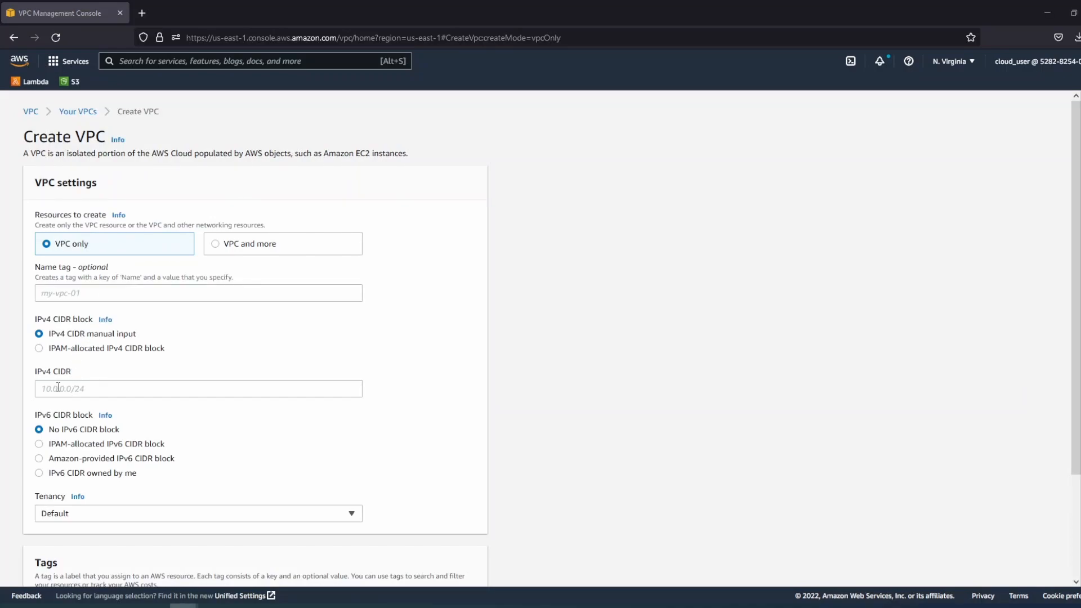
{"action": "left_click", "coordinate": [84, 385]}
{"action": "type", "text": "10.0.0"}
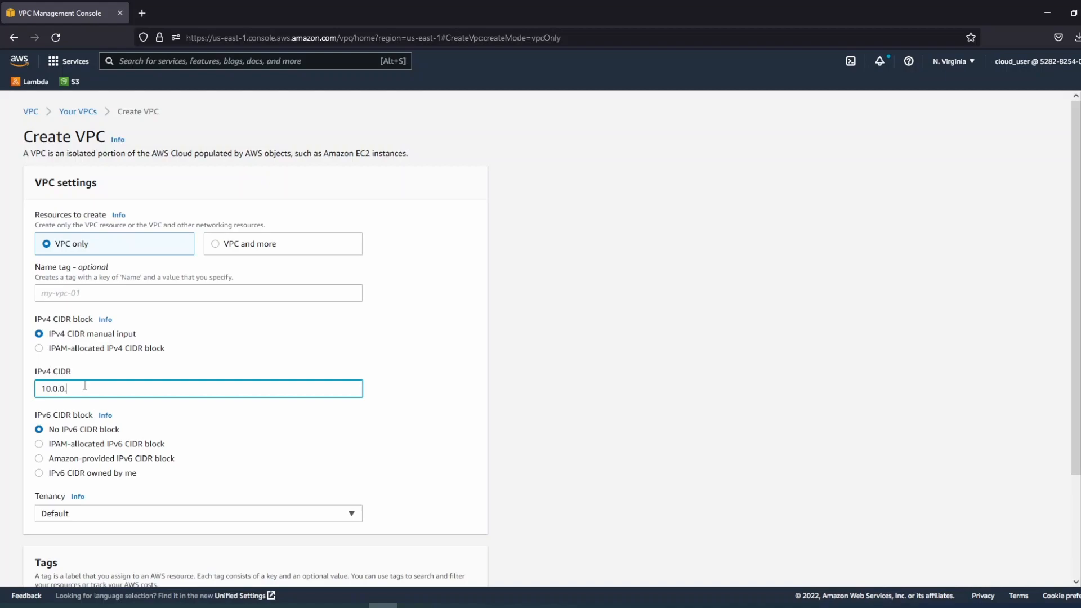
{"action": "type", "text": ".0/16"}
{"action": "scroll", "coordinate": [98, 393], "scroll_direction": "down", "scroll_amount": 3}
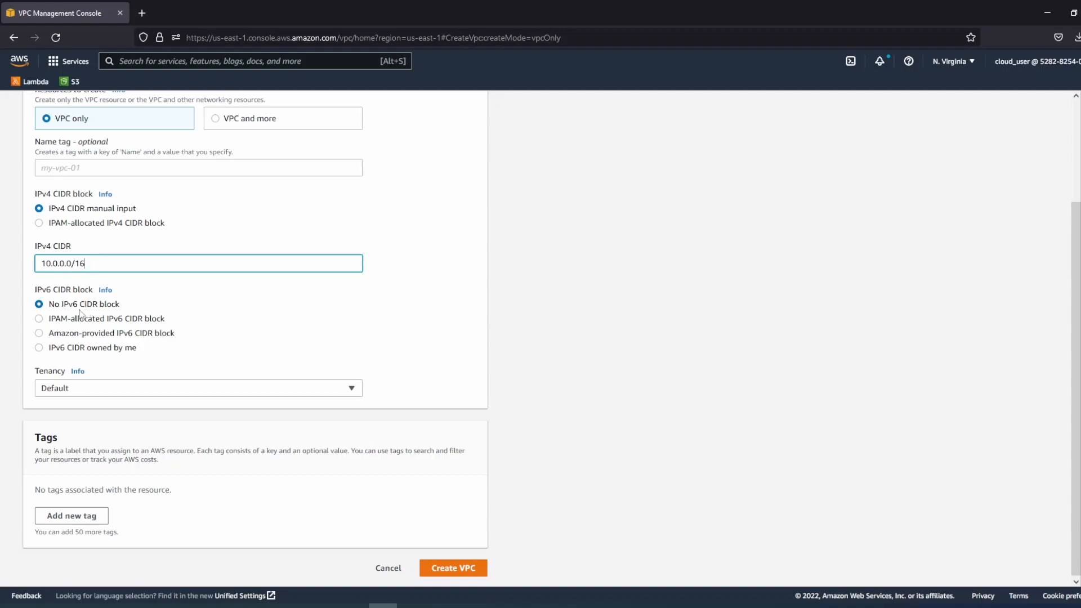
{"action": "scroll", "coordinate": [84, 314], "scroll_direction": "down", "scroll_amount": 1}
{"action": "left_click", "coordinate": [446, 570]}
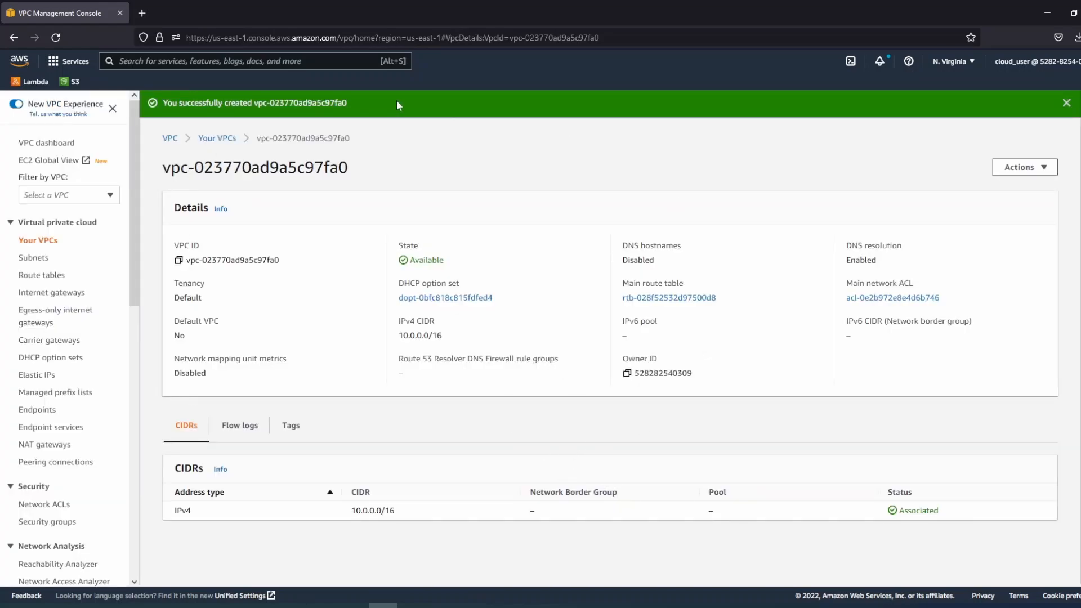
{"action": "key", "text": "alt+s"}
{"action": "type", "text": "subnet"}
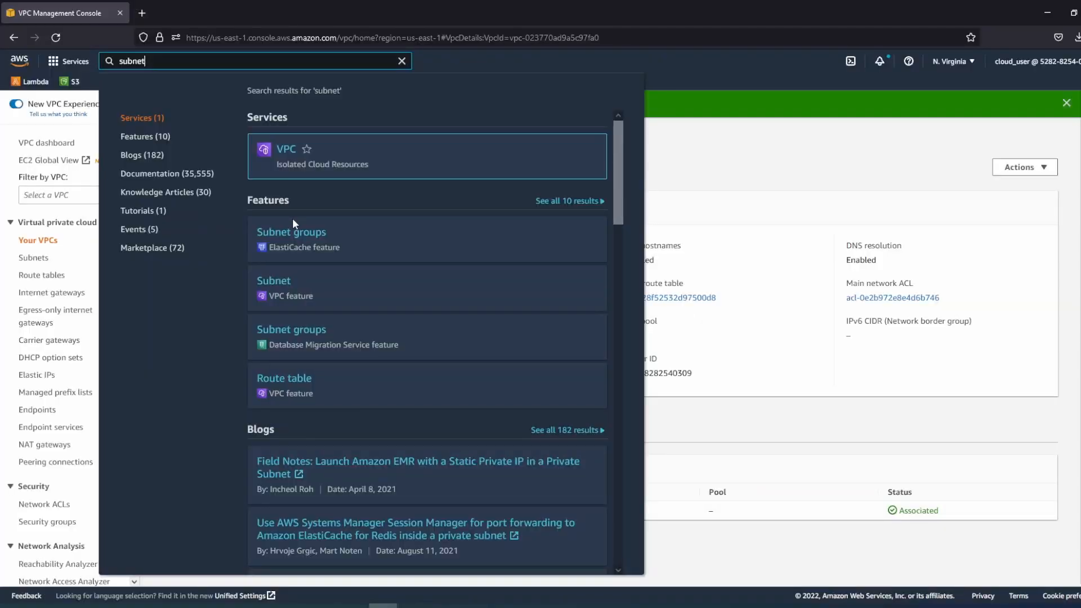
{"action": "mouse_move", "coordinate": [302, 181]}
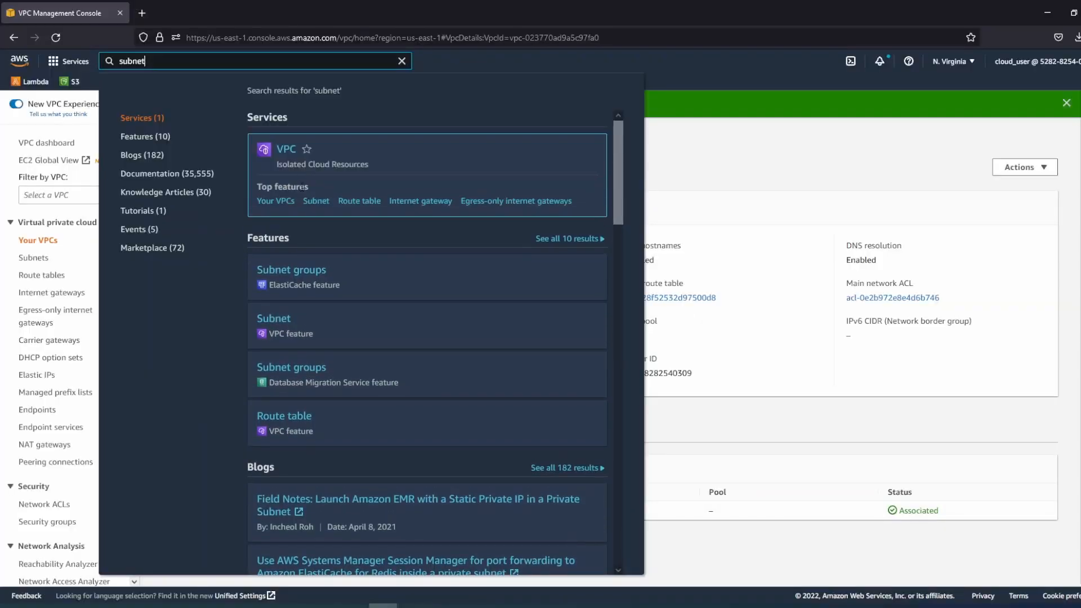
Start creating a new subnet and select the 10.0.0.0/16 VPC for it
{"action": "left_click", "coordinate": [41, 262]}
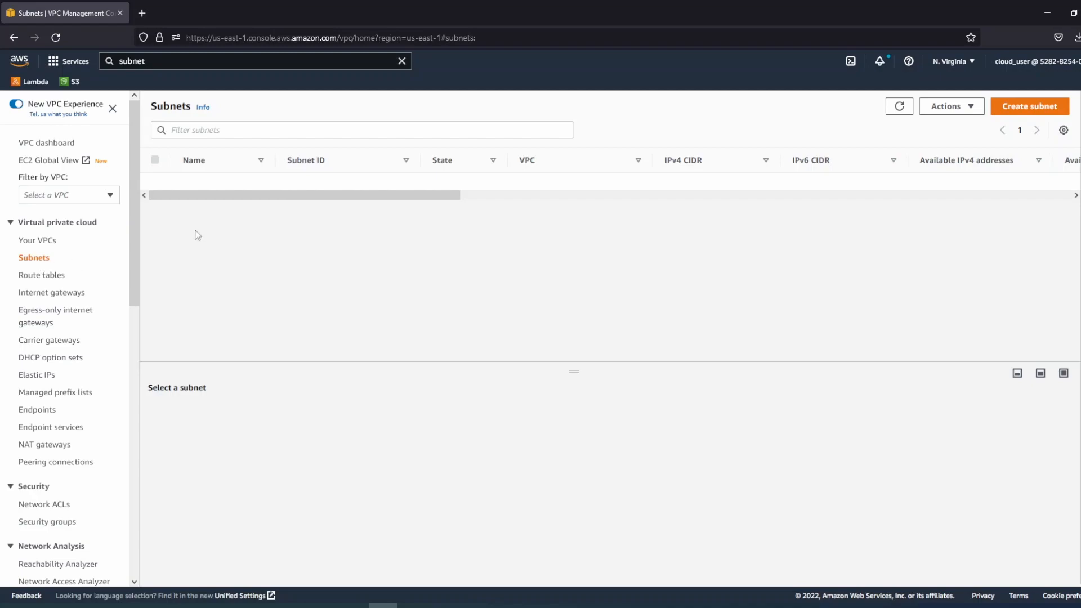
{"action": "left_click", "coordinate": [1018, 108]}
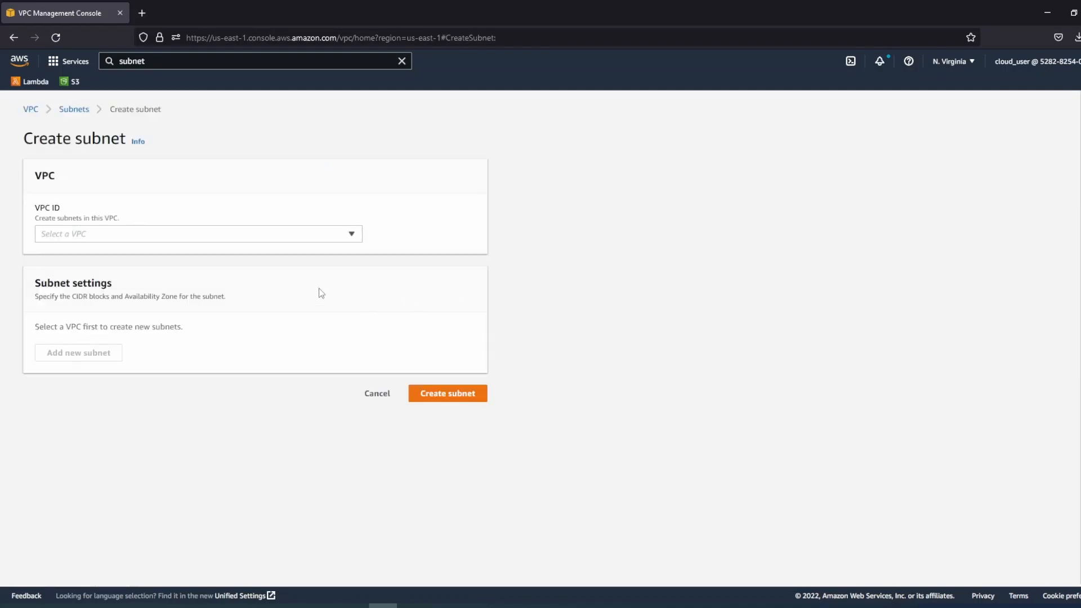
{"action": "left_click", "coordinate": [125, 239]}
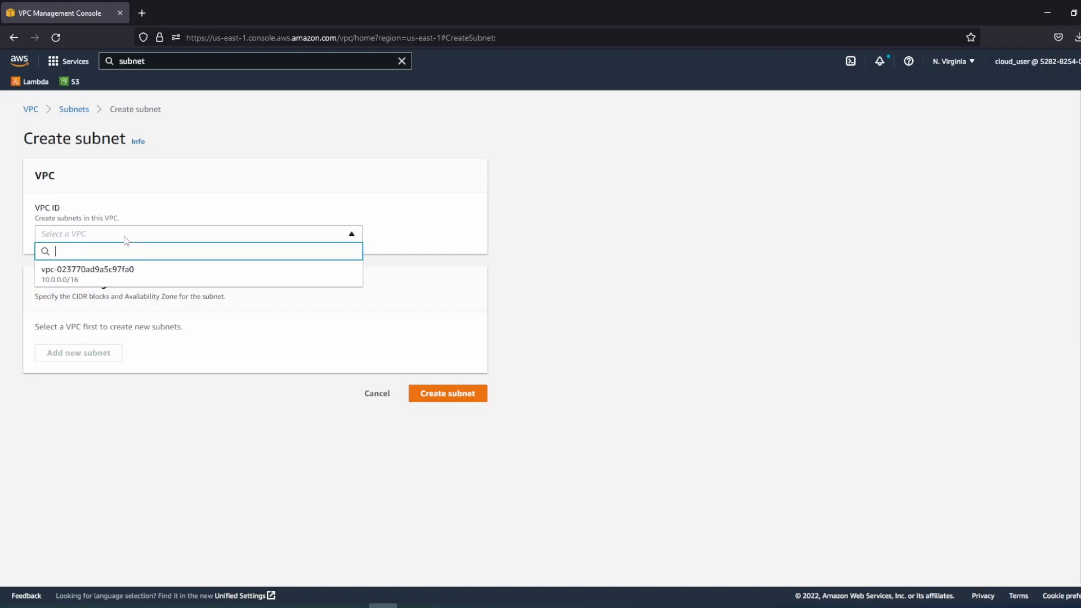
{"action": "left_click", "coordinate": [110, 276]}
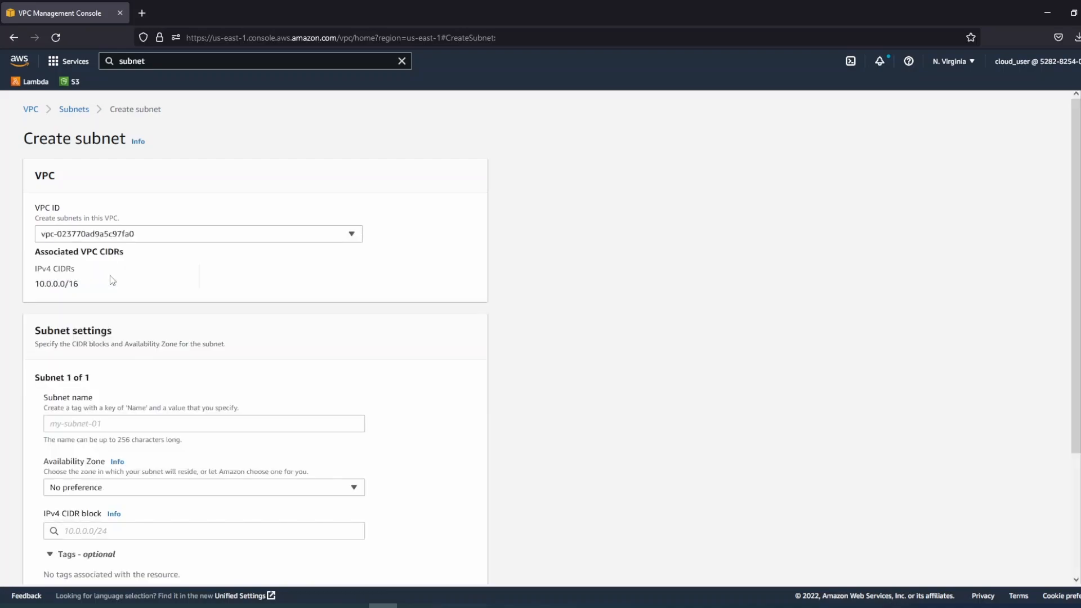
Name the subnet my-public-subnet and set its availability zone to US East (N. Virginia) / us-east-1a
{"action": "scroll", "coordinate": [226, 297], "scroll_direction": "down", "scroll_amount": 2}
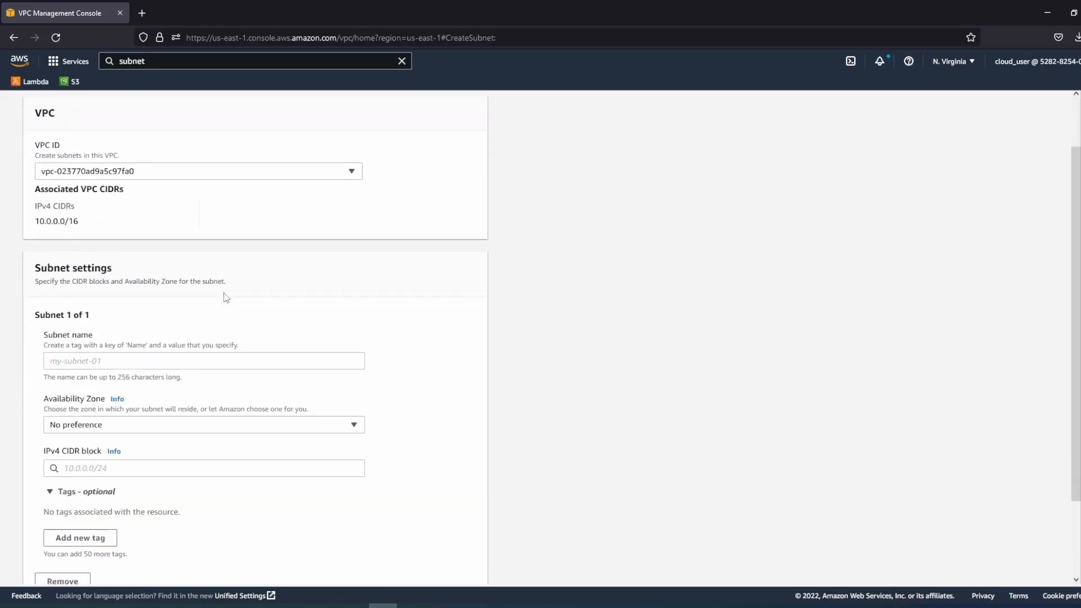
{"action": "scroll", "coordinate": [265, 295], "scroll_direction": "down", "scroll_amount": 3}
{"action": "left_click", "coordinate": [128, 265]}
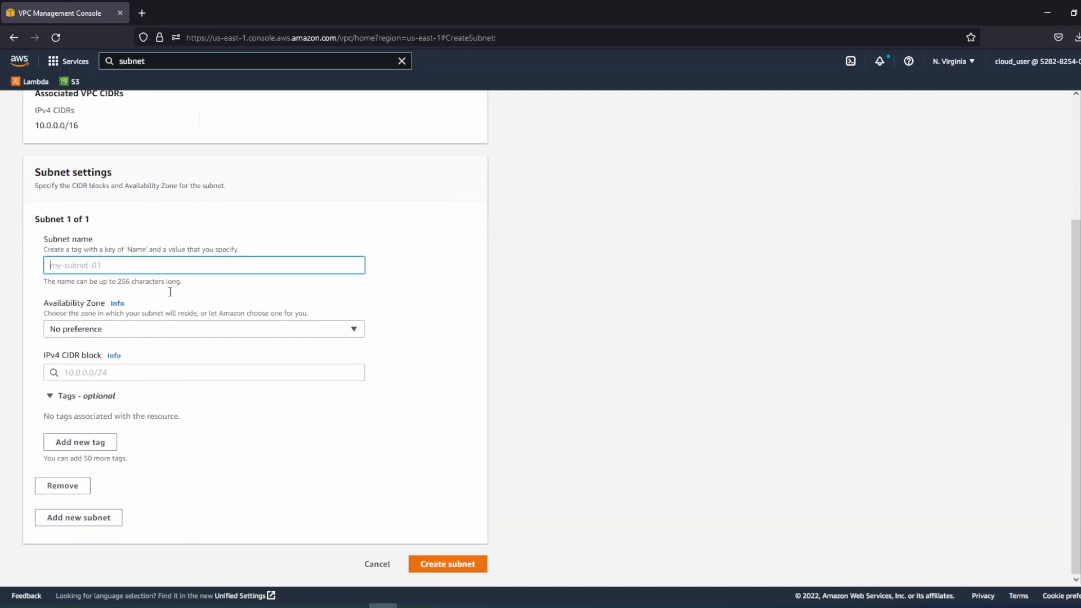
{"action": "type", "text": "my-public-subnet"}
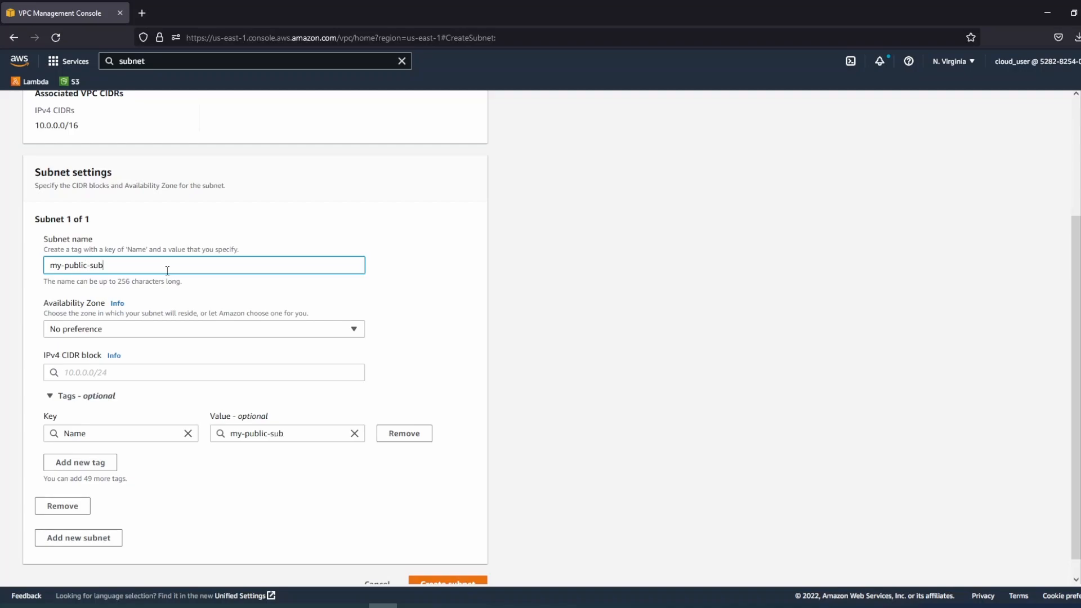
{"action": "left_click", "coordinate": [102, 336]}
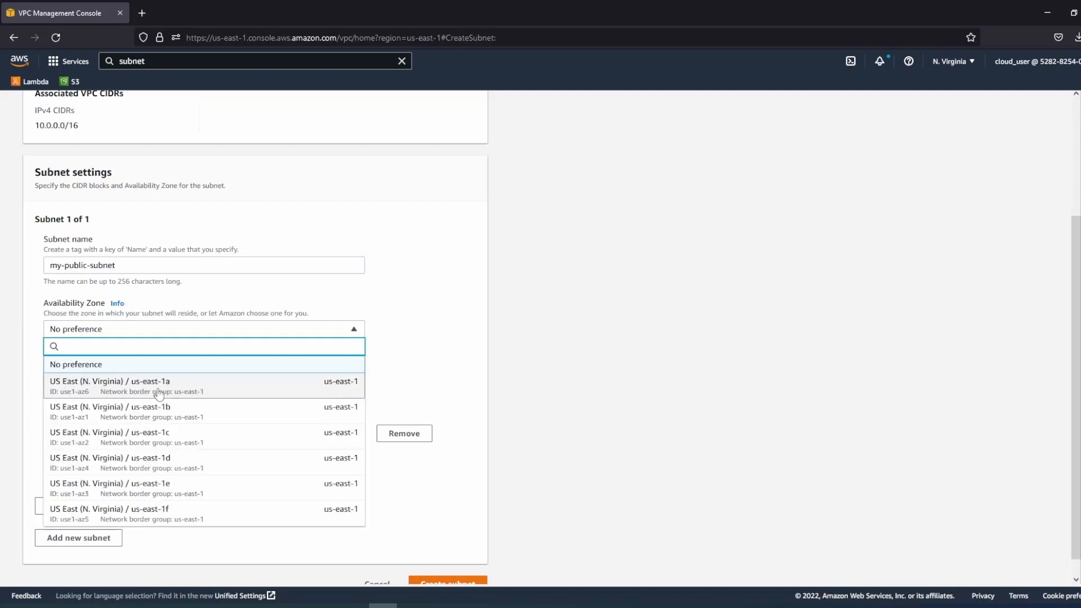
{"action": "left_click", "coordinate": [94, 392]}
Set the subnet's IPv4 CIDR block to 10.0.0.0/24 and create the subnet
{"action": "left_click", "coordinate": [104, 371]}
{"action": "type", "text": "10.0.0.0"}
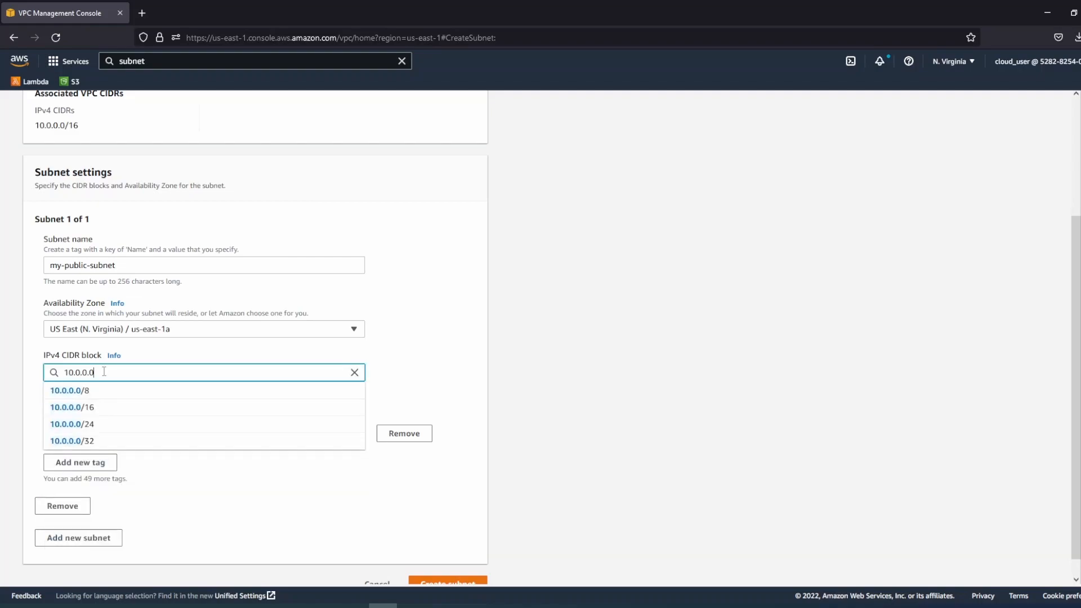
{"action": "type", "text": "/24"}
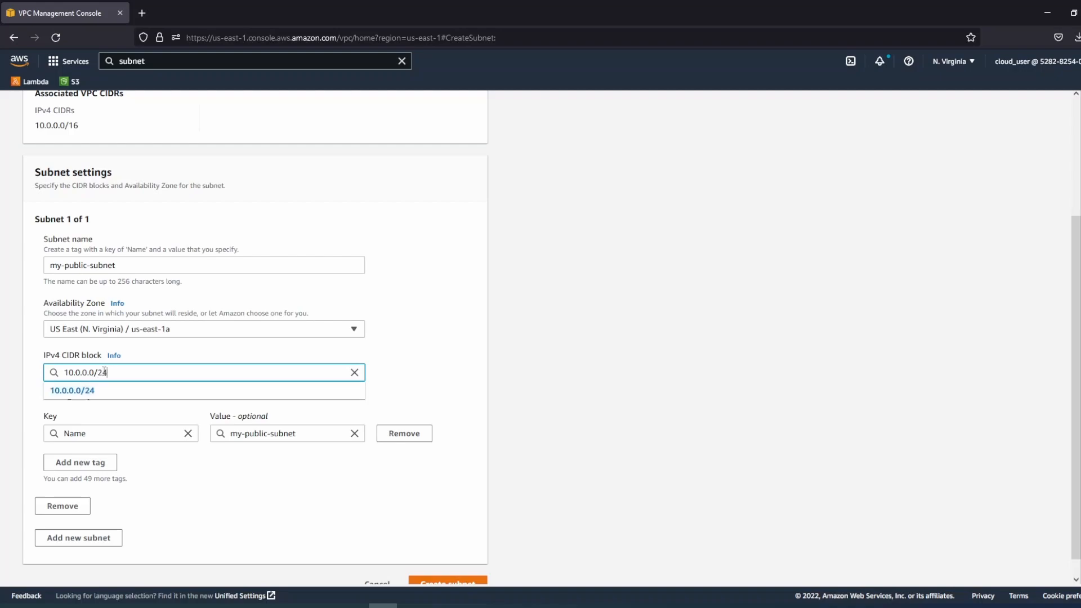
{"action": "key", "text": "Return"}
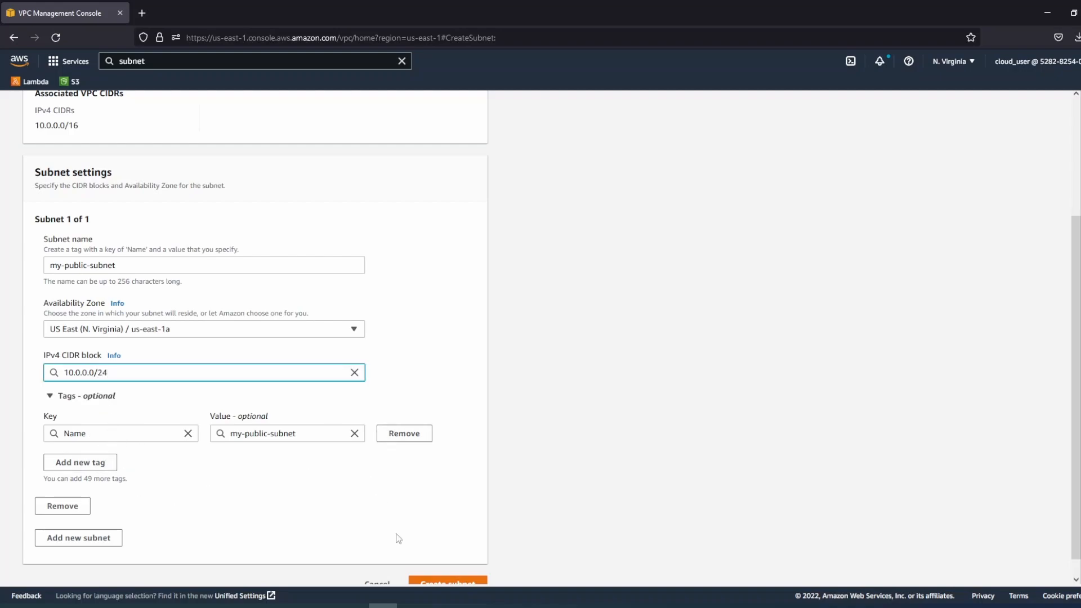
{"action": "scroll", "coordinate": [428, 557], "scroll_direction": "down", "scroll_amount": 1}
{"action": "left_click", "coordinate": [445, 563]}
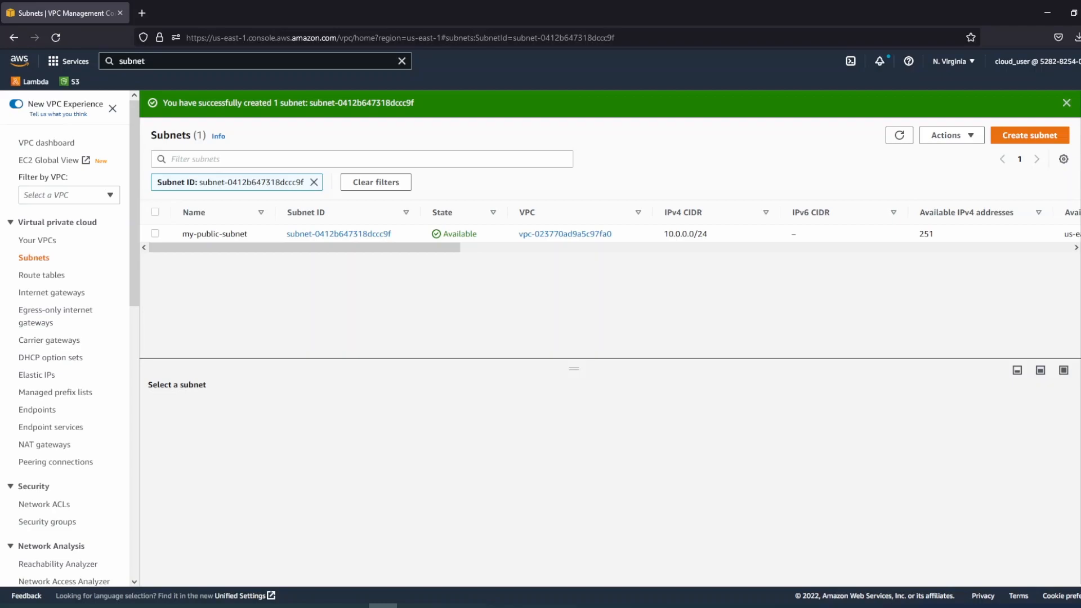
Enable auto-assign public IPv4 address in the settings of my-public-subnet and save the change
{"action": "left_click", "coordinate": [154, 233]}
{"action": "left_click", "coordinate": [951, 135]}
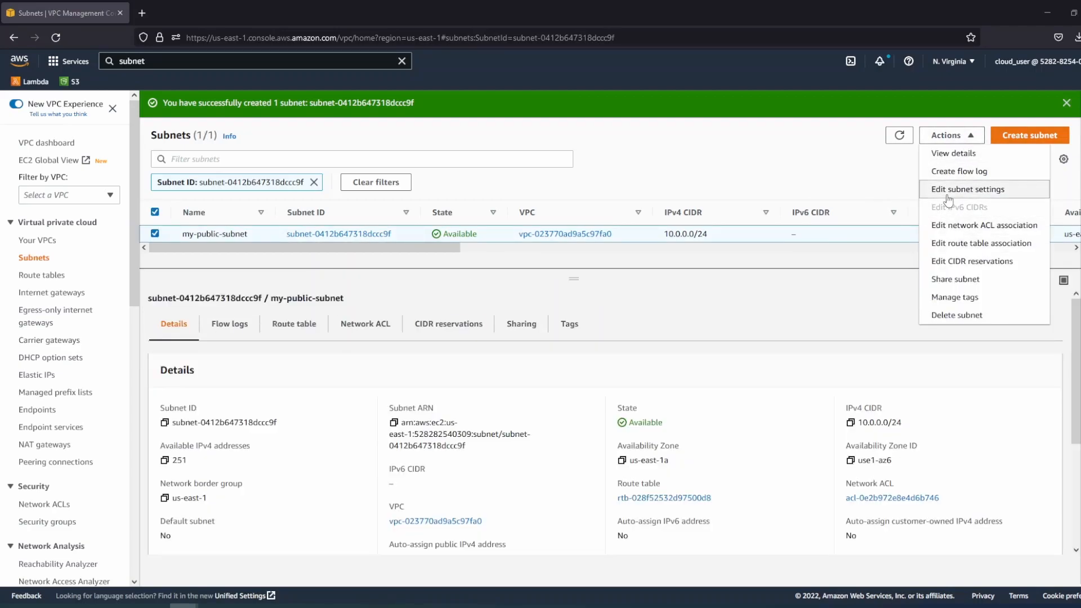
{"action": "left_click", "coordinate": [949, 190]}
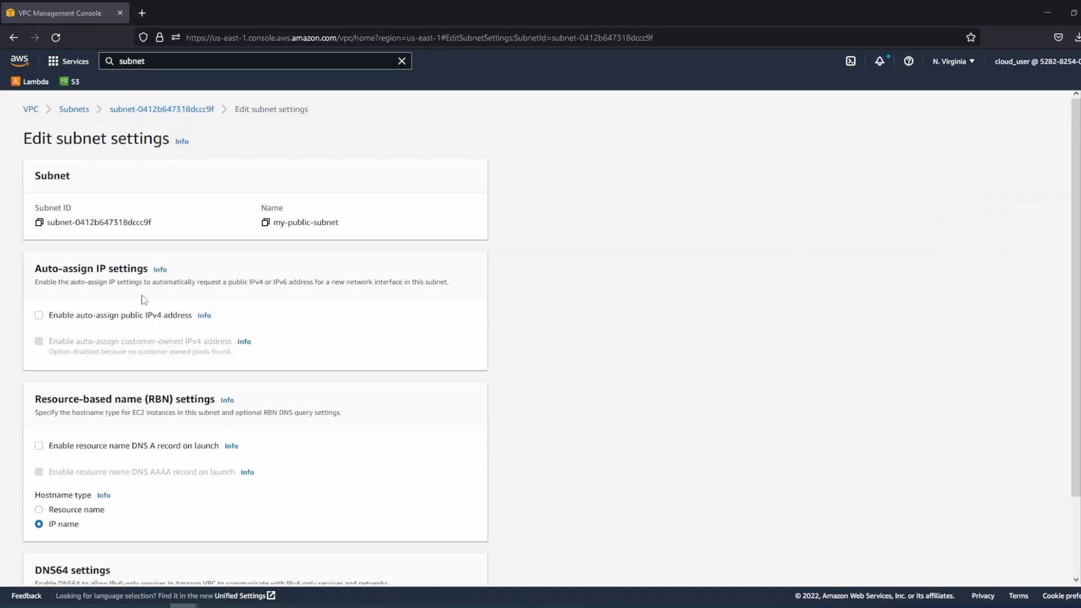
{"action": "left_click", "coordinate": [39, 316]}
{"action": "scroll", "coordinate": [319, 283], "scroll_direction": "down", "scroll_amount": 2}
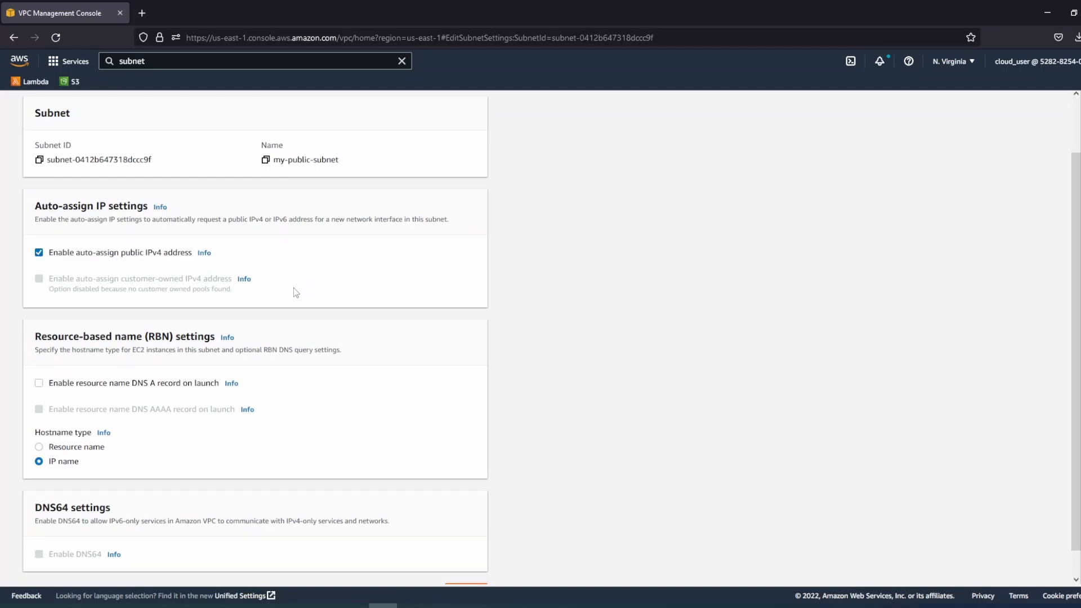
{"action": "scroll", "coordinate": [223, 318], "scroll_direction": "down", "scroll_amount": 1}
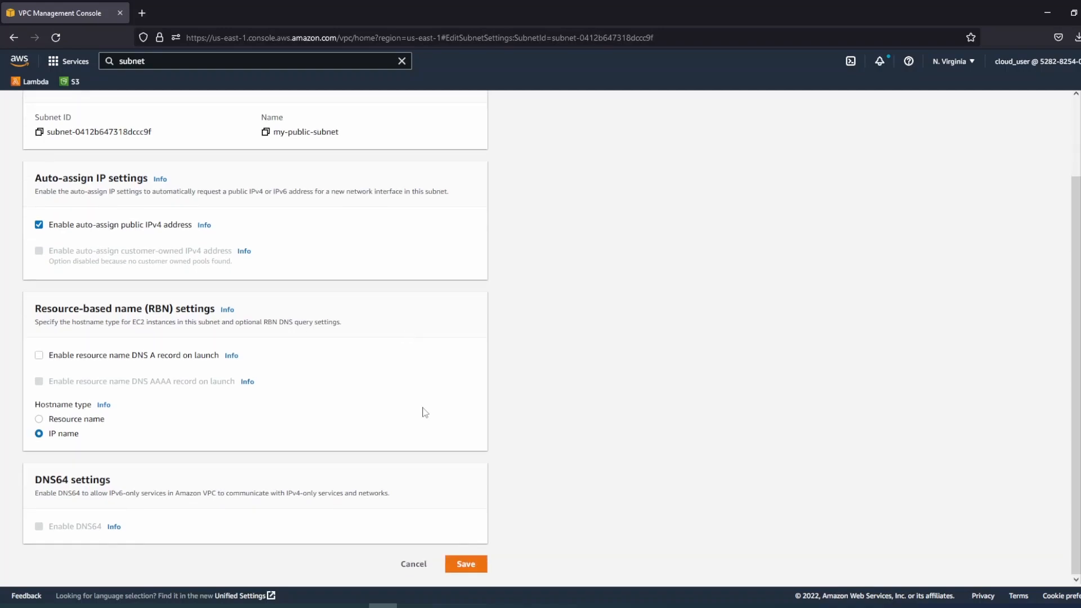
{"action": "left_click", "coordinate": [462, 563]}
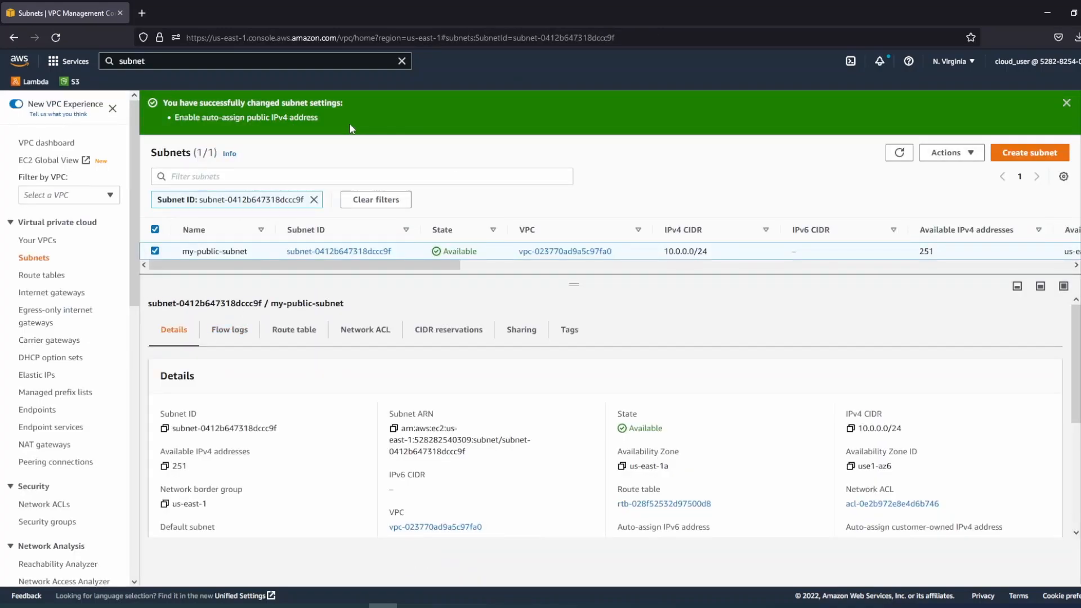
Create an internet gateway named my-internet-gateway
{"action": "left_click", "coordinate": [67, 294]}
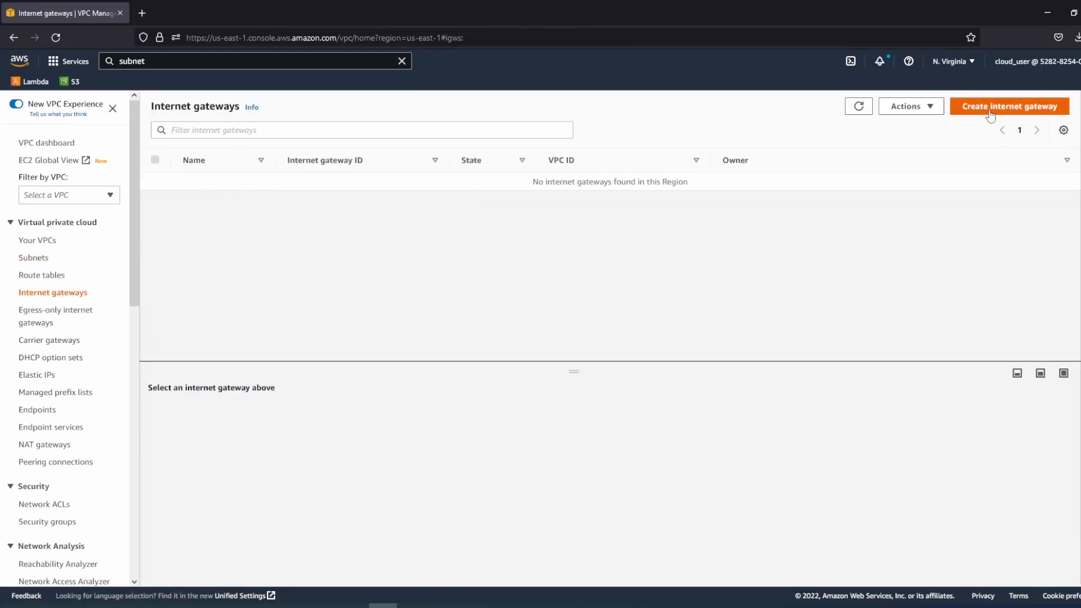
{"action": "left_click", "coordinate": [997, 112]}
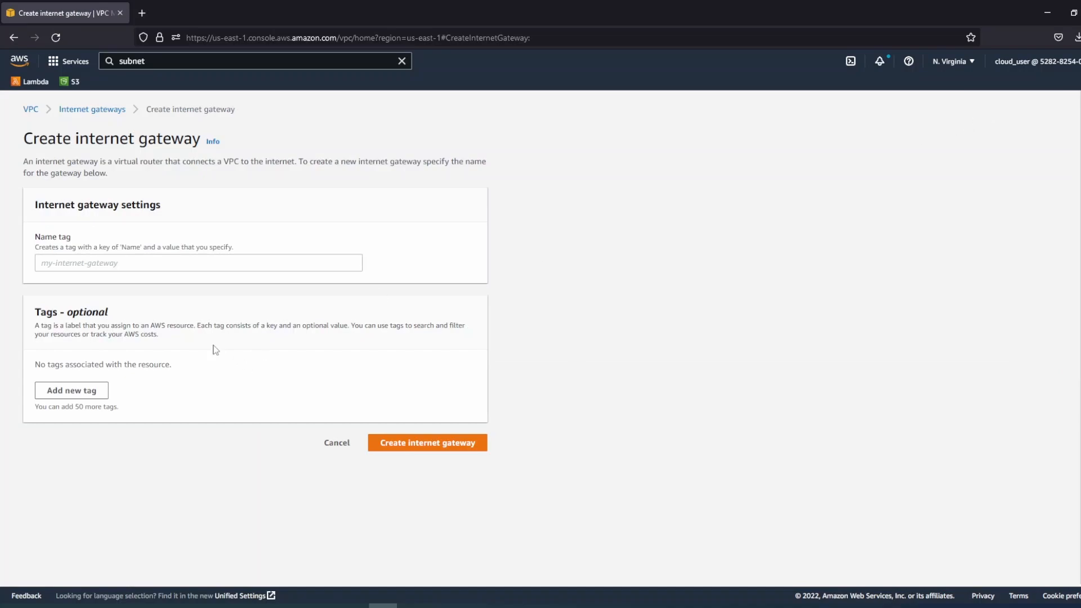
{"action": "left_click", "coordinate": [97, 258]}
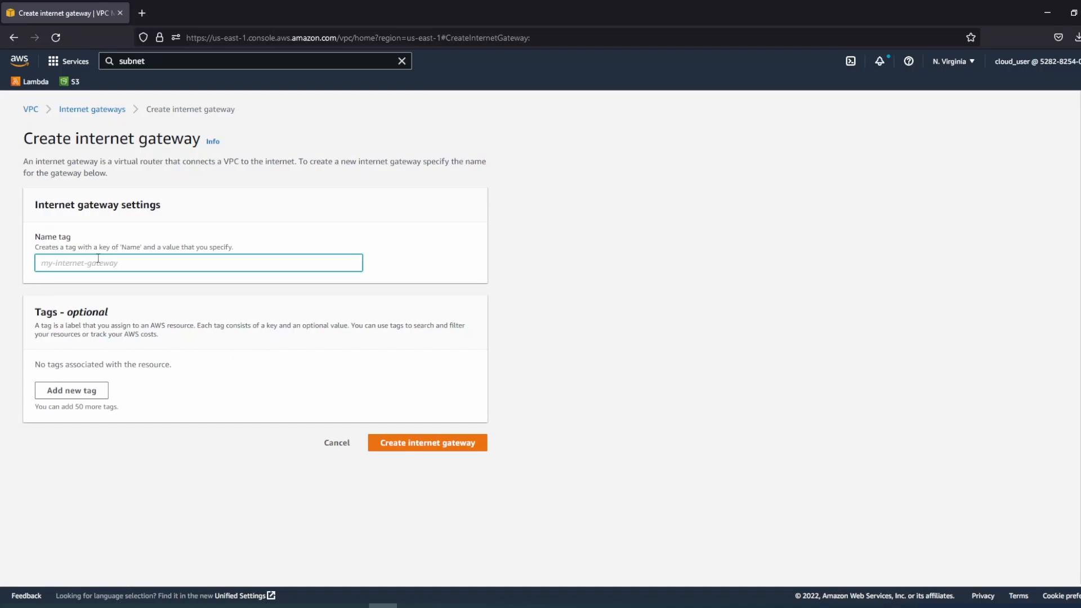
{"action": "type", "text": "my"}
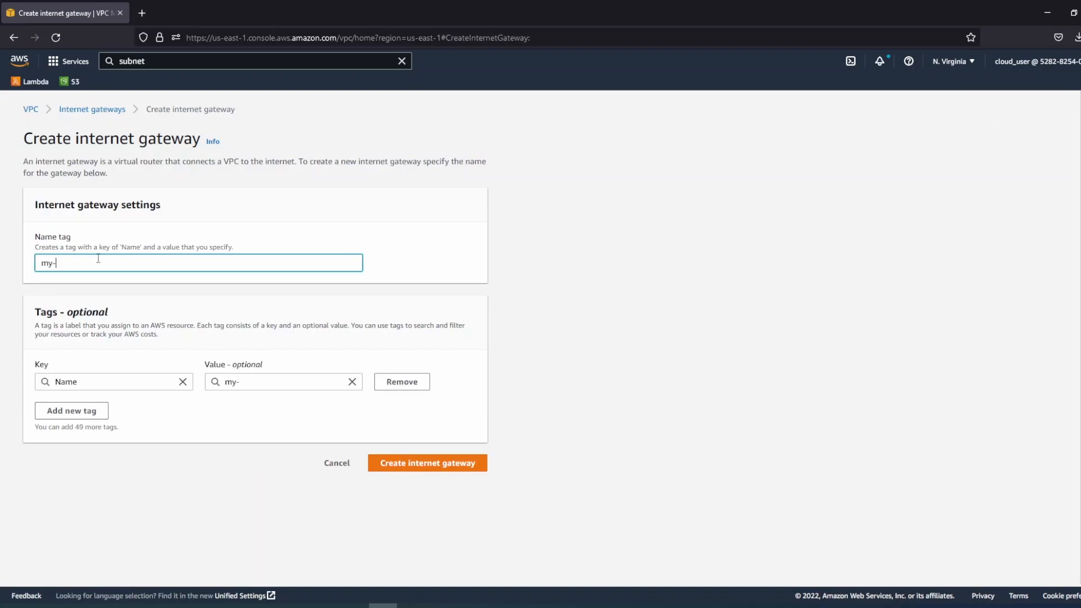
{"action": "type", "text": "-internet-gateway"}
{"action": "left_click", "coordinate": [397, 466]}
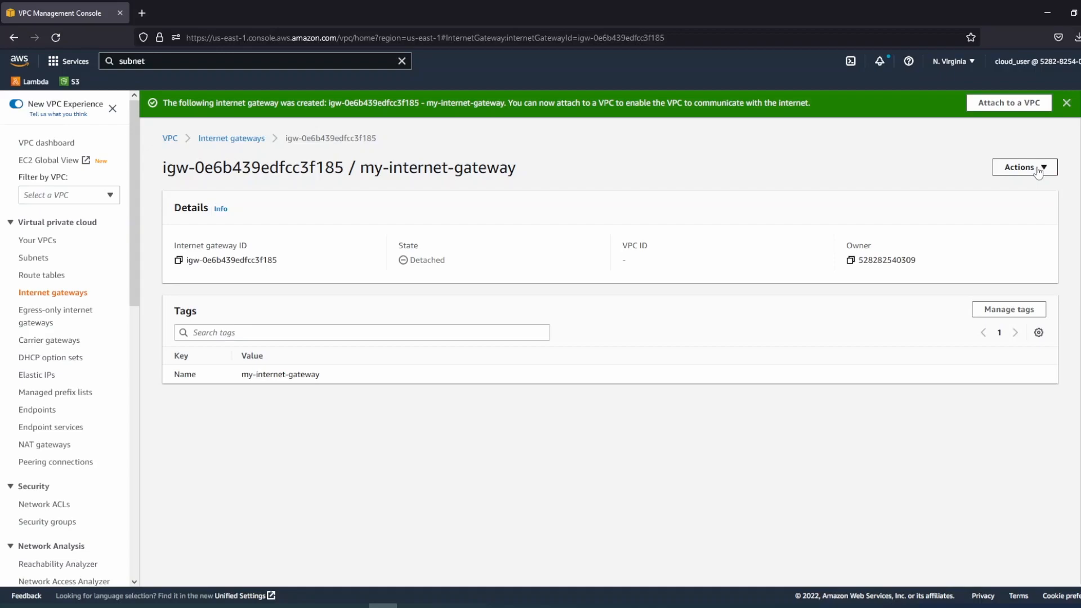
Attach my-internet-gateway to the available VPC, vpc-023770ad9a5c97fa0
{"action": "left_click", "coordinate": [1008, 103]}
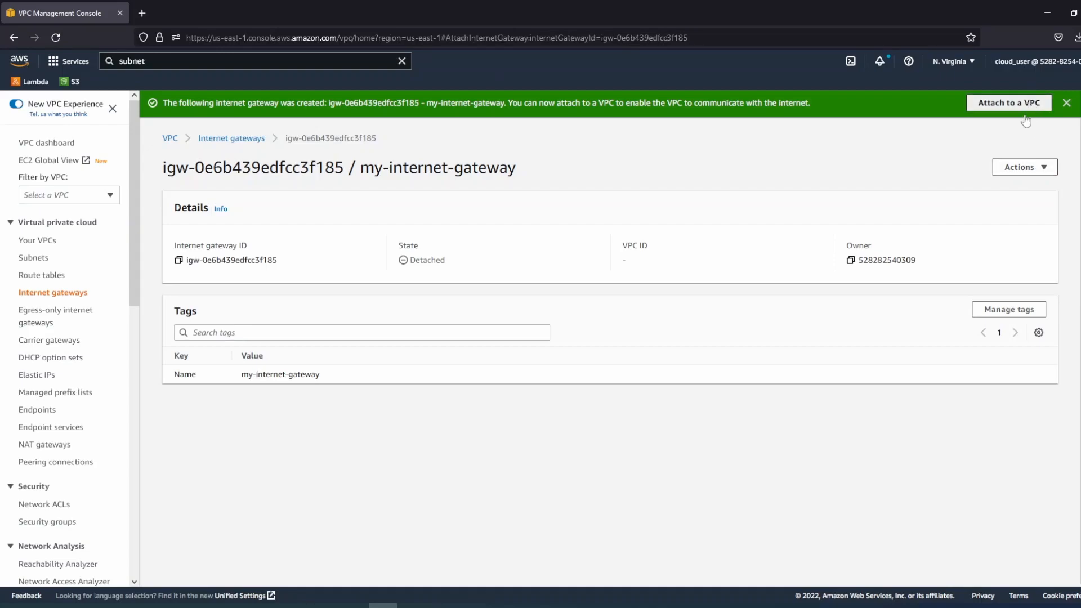
{"action": "left_click", "coordinate": [100, 248]}
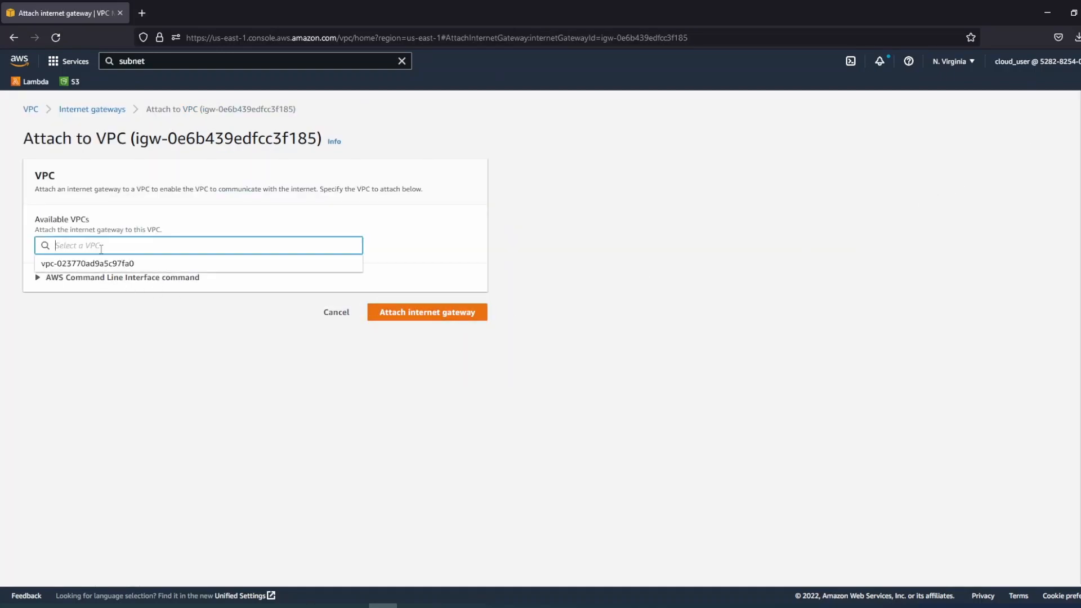
{"action": "left_click", "coordinate": [92, 265]}
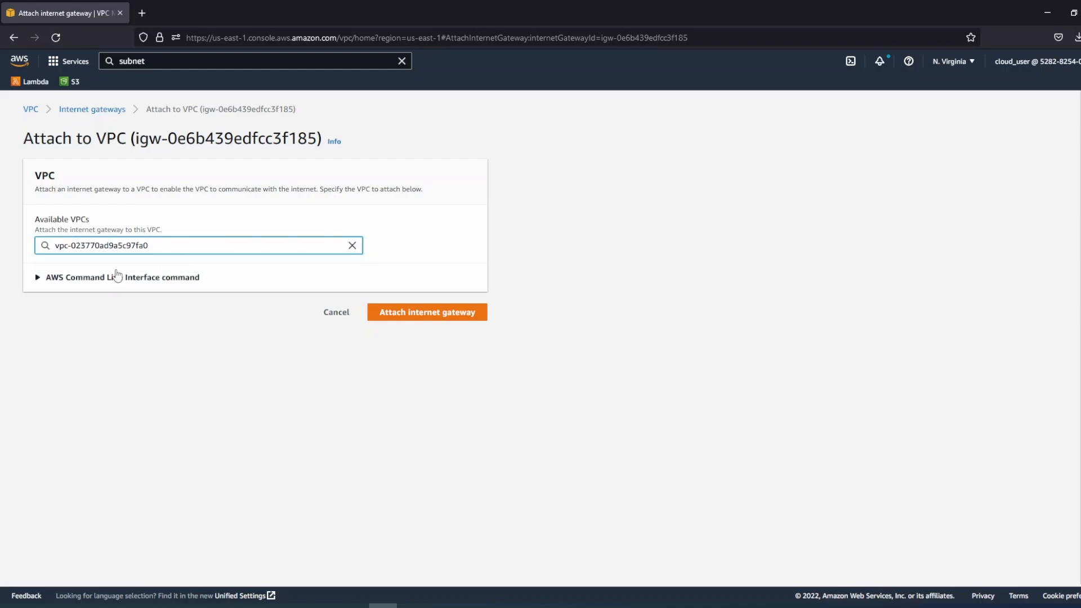
{"action": "left_click", "coordinate": [389, 317]}
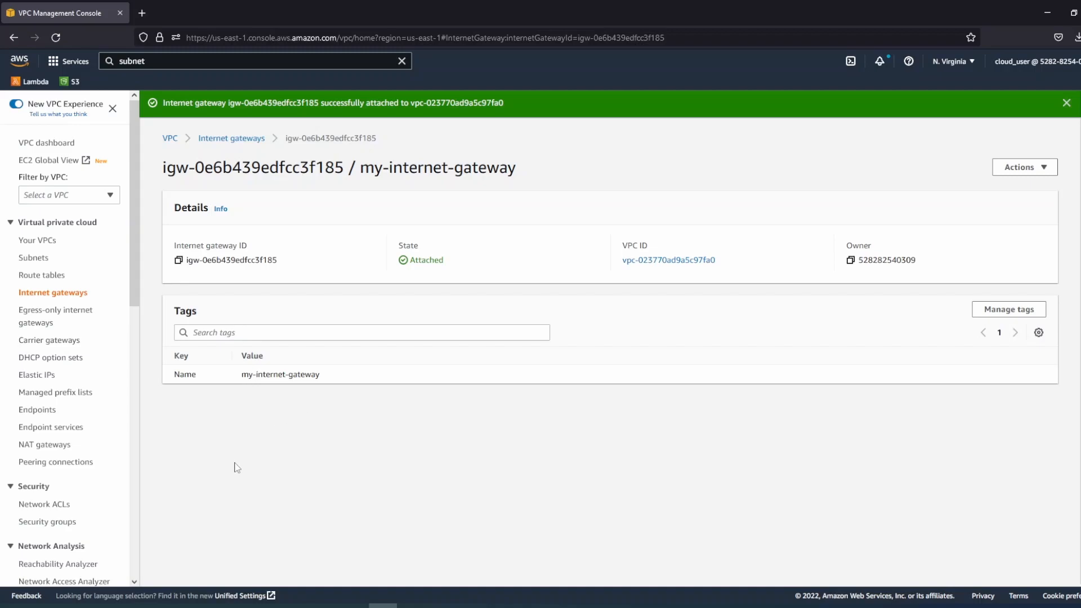
Start creating a new route table and name it publicRouteTable
{"action": "left_click", "coordinate": [39, 276]}
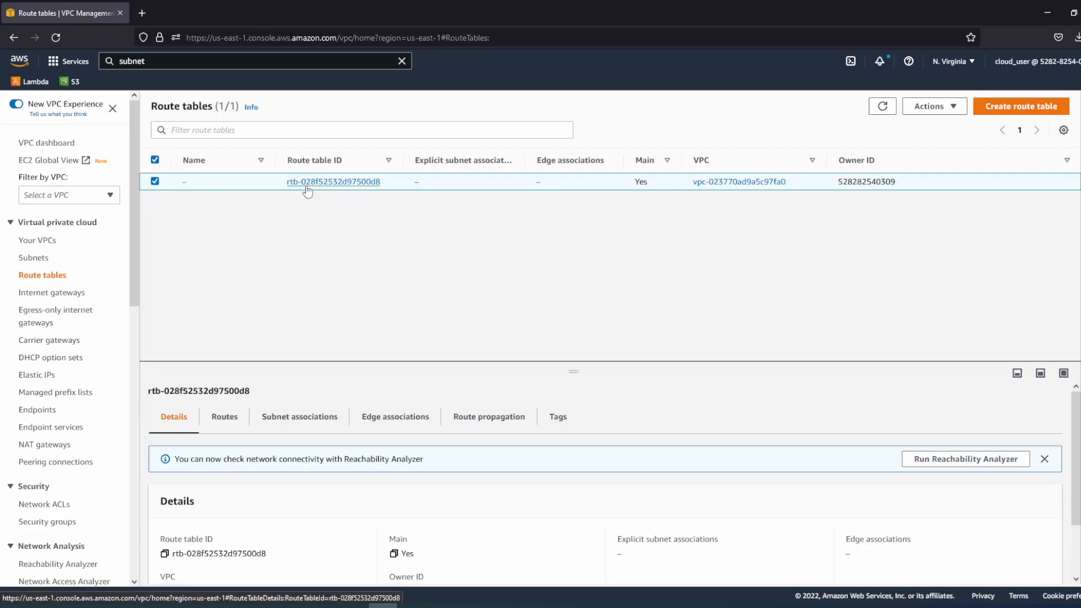
{"action": "left_click_drag", "start_coordinate": [414, 363], "coordinate": [406, 275]}
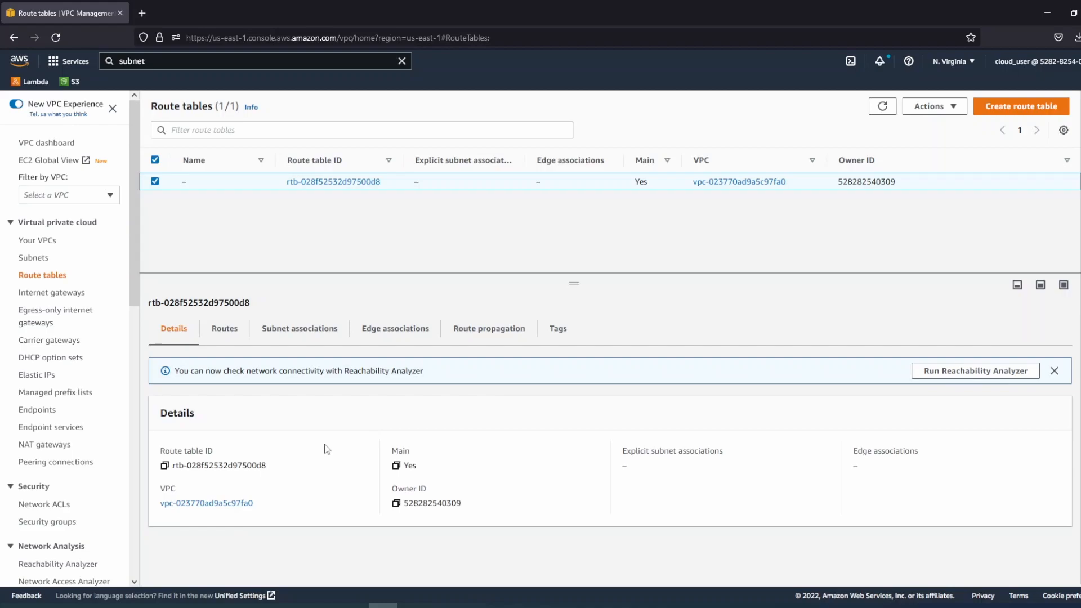
{"action": "left_click_drag", "start_coordinate": [569, 277], "coordinate": [561, 335]}
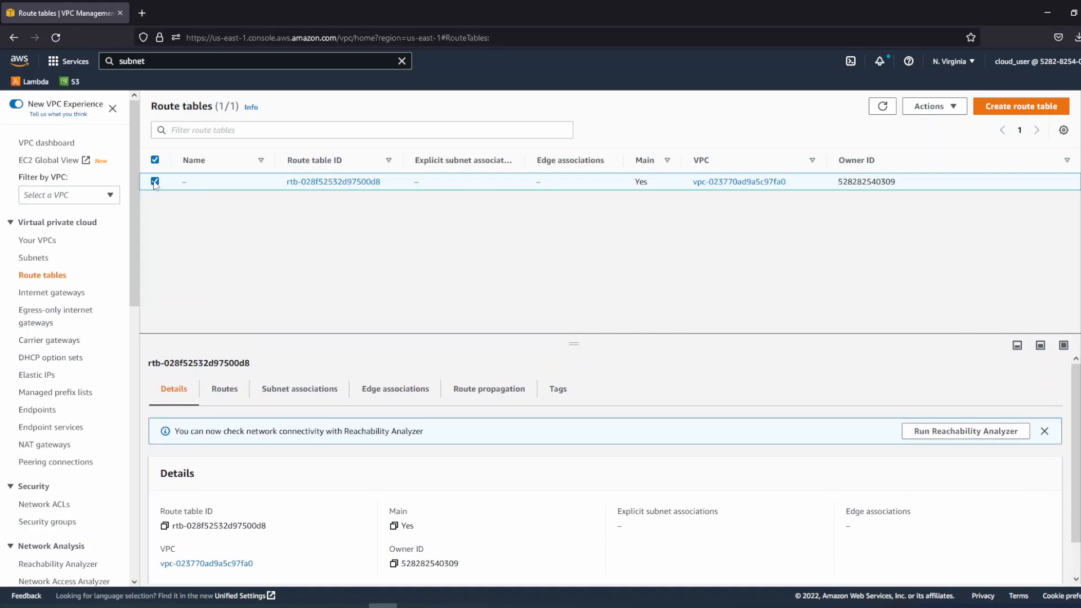
{"action": "left_click", "coordinate": [1020, 106]}
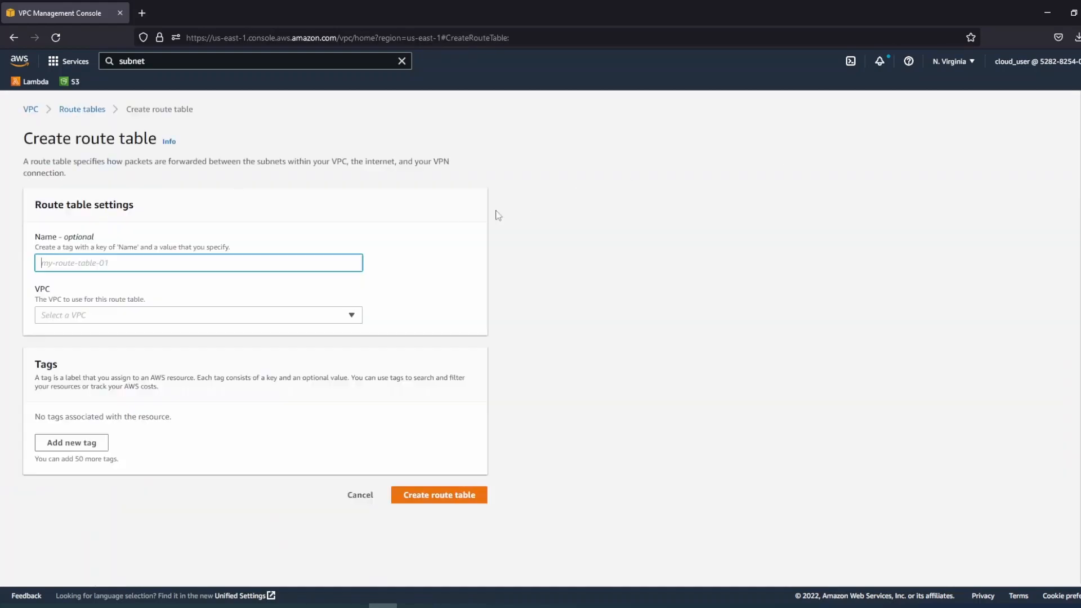
{"action": "type", "text": "my-route"}
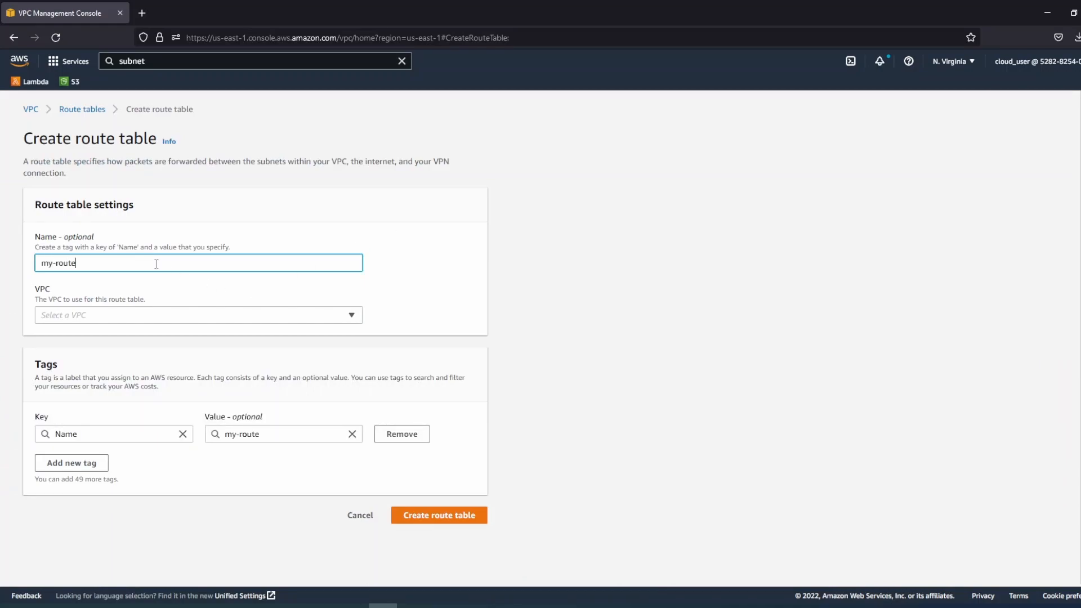
{"action": "key", "text": "BackSpace"}
{"action": "key", "text": "BackSpace"}
{"action": "key", "text": "BackSpace"}
{"action": "key", "text": "BackSpace"}
{"action": "key", "text": "BackSpace"}
{"action": "key", "text": "BackSpace"}
{"action": "key", "text": "BackSpace"}
{"action": "key", "text": "BackSpace"}
{"action": "type", "text": "publicRouteTable"}
Assign vpc-023770ad9a5c97fa0 to the new route table and create it
{"action": "left_click", "coordinate": [147, 326]}
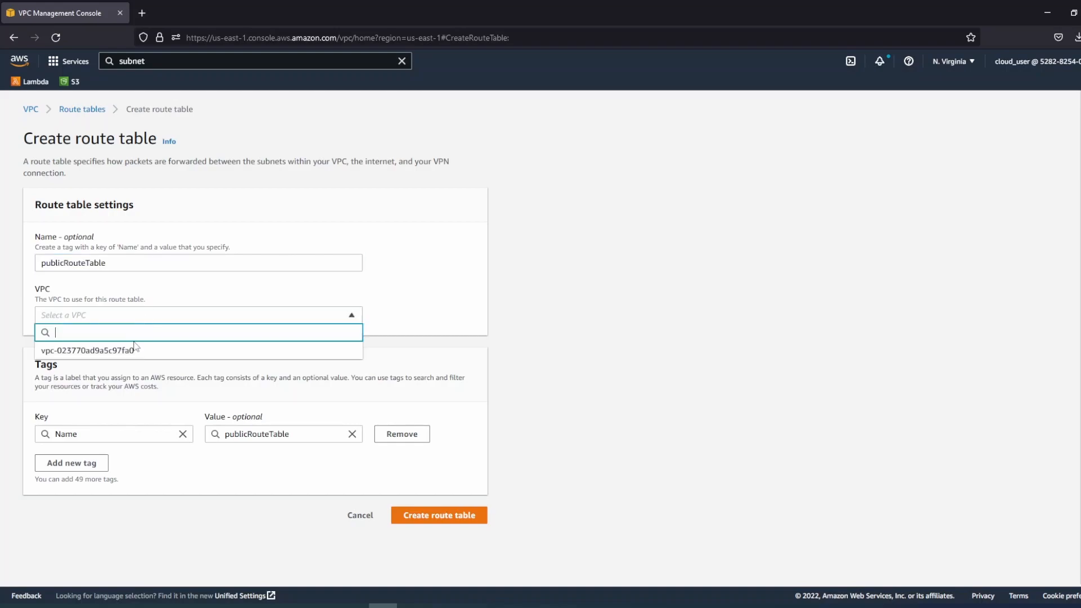
{"action": "left_click", "coordinate": [137, 349]}
{"action": "left_click", "coordinate": [428, 520]}
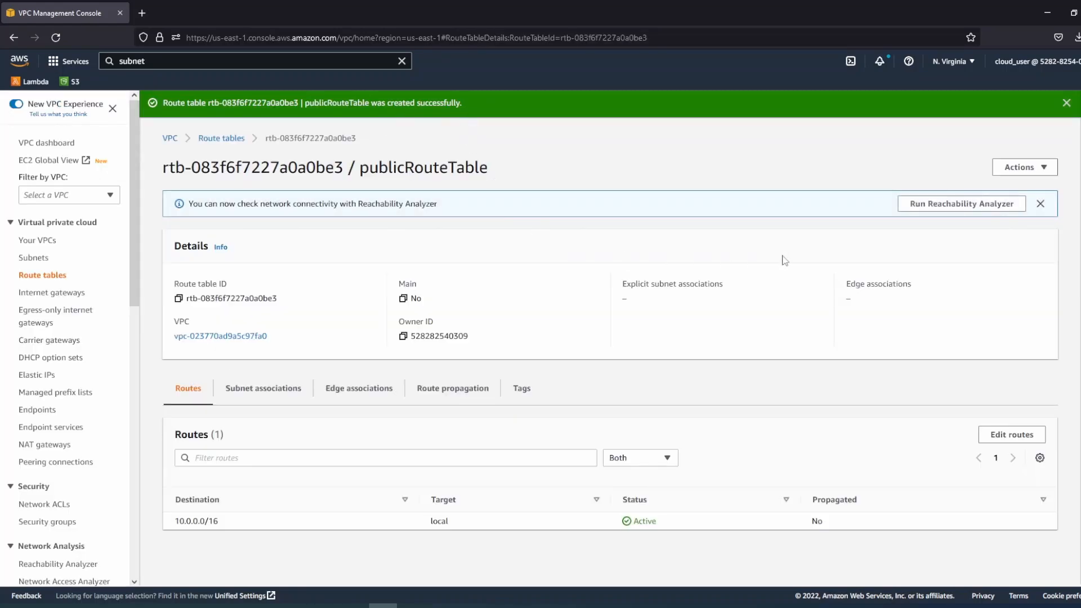
Add a route to publicRouteTable with destination 0.0.0.0/0 and my-internet-gateway as the target, and save the changes
{"action": "left_click", "coordinate": [1008, 433]}
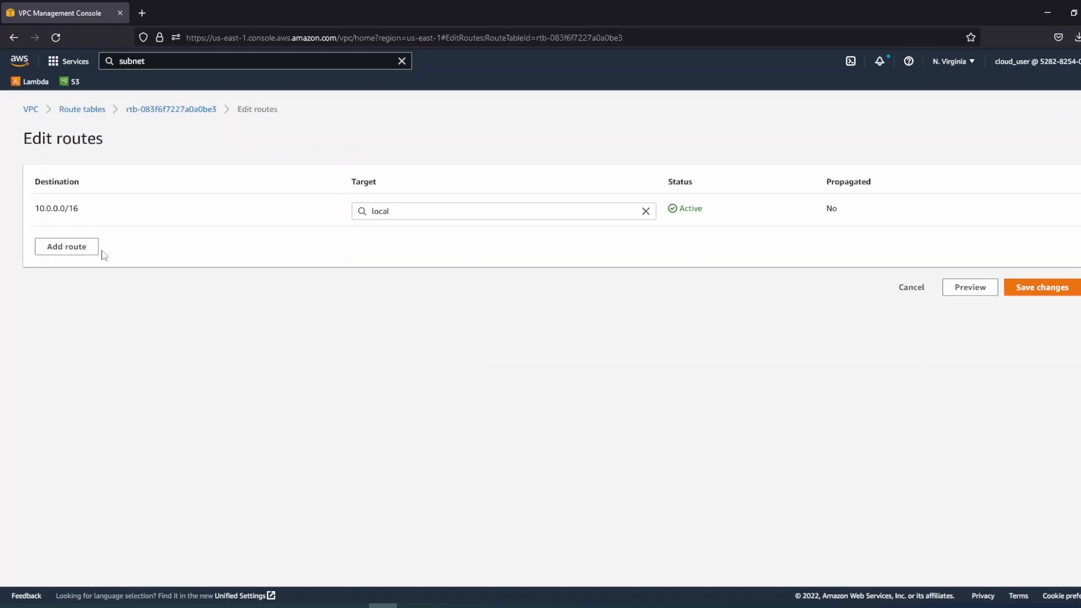
{"action": "left_click", "coordinate": [79, 248]}
{"action": "left_click", "coordinate": [97, 244]}
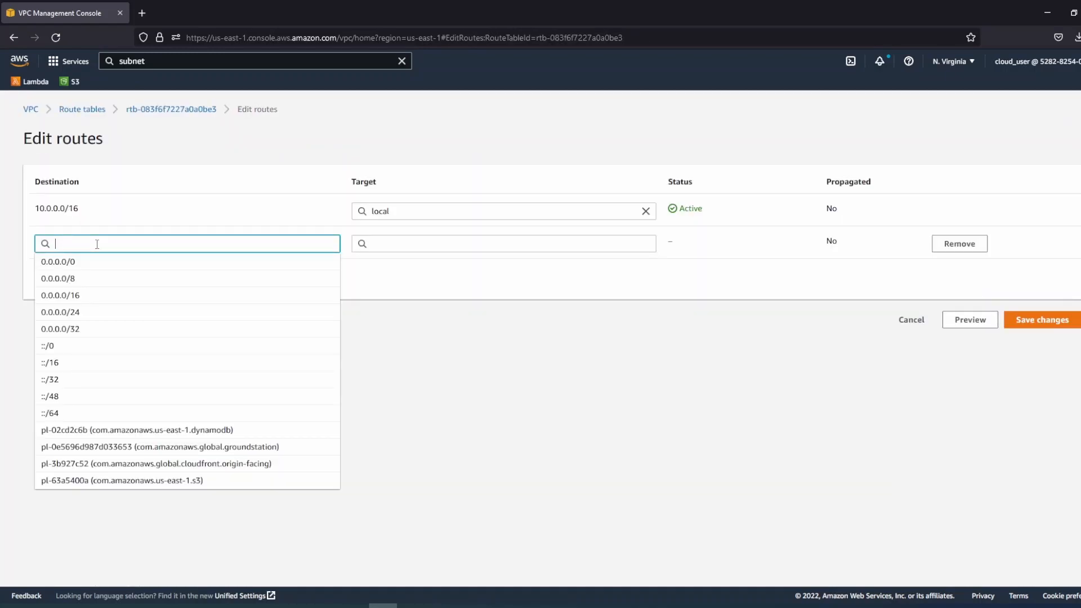
{"action": "left_click", "coordinate": [76, 265]}
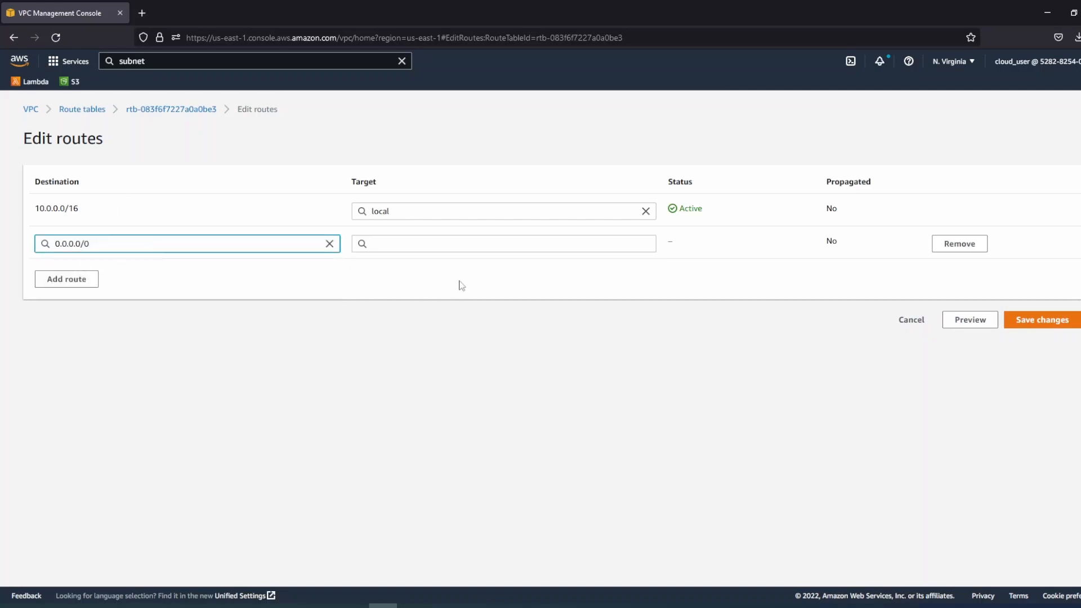
{"action": "left_click", "coordinate": [474, 242]}
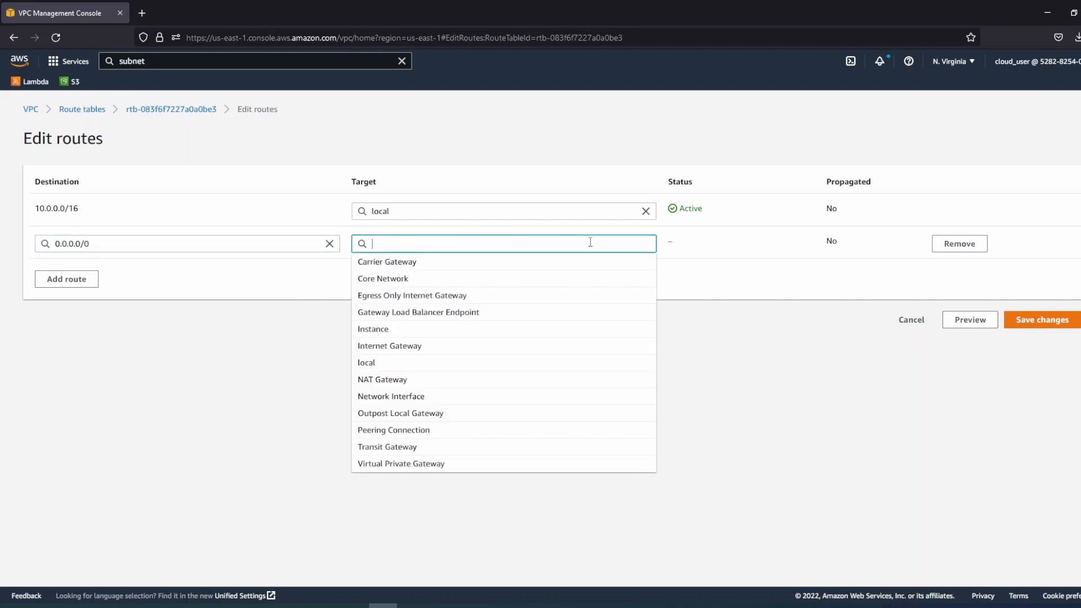
{"action": "left_click", "coordinate": [725, 286]}
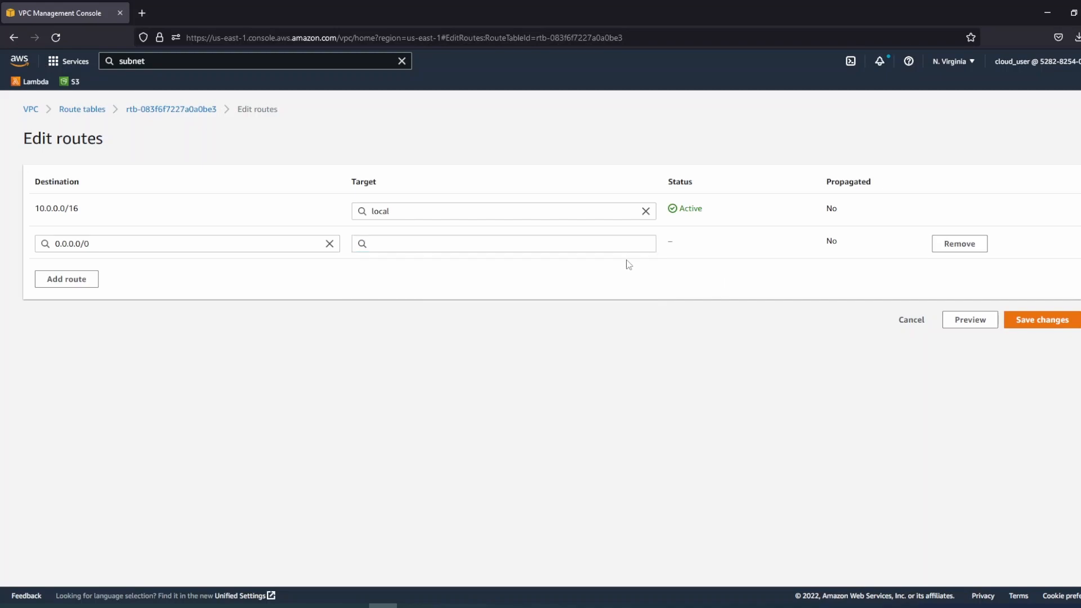
{"action": "left_click", "coordinate": [614, 243]}
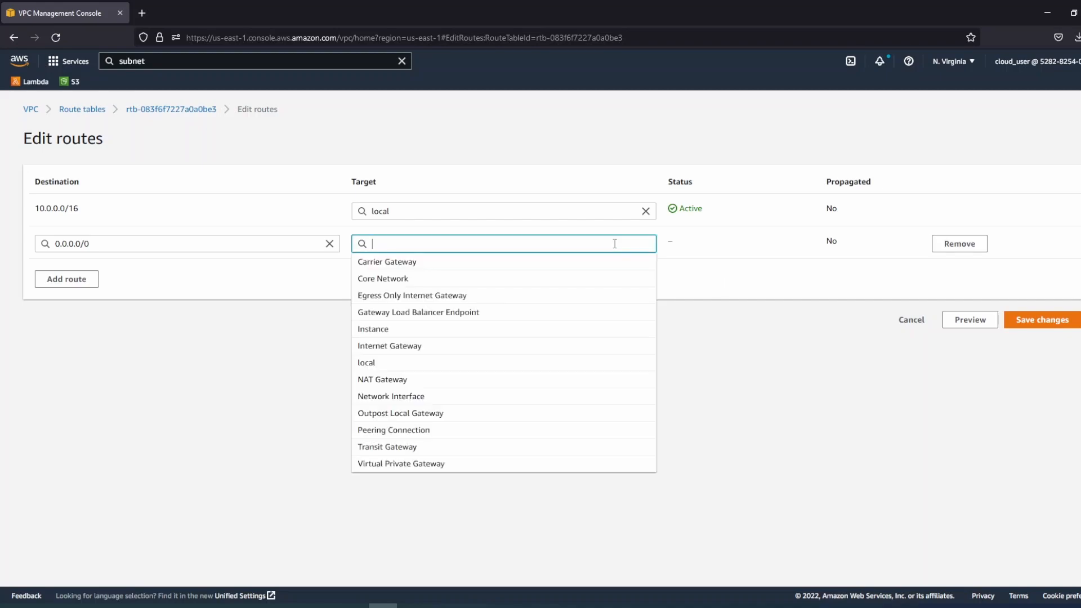
{"action": "left_click", "coordinate": [395, 346]}
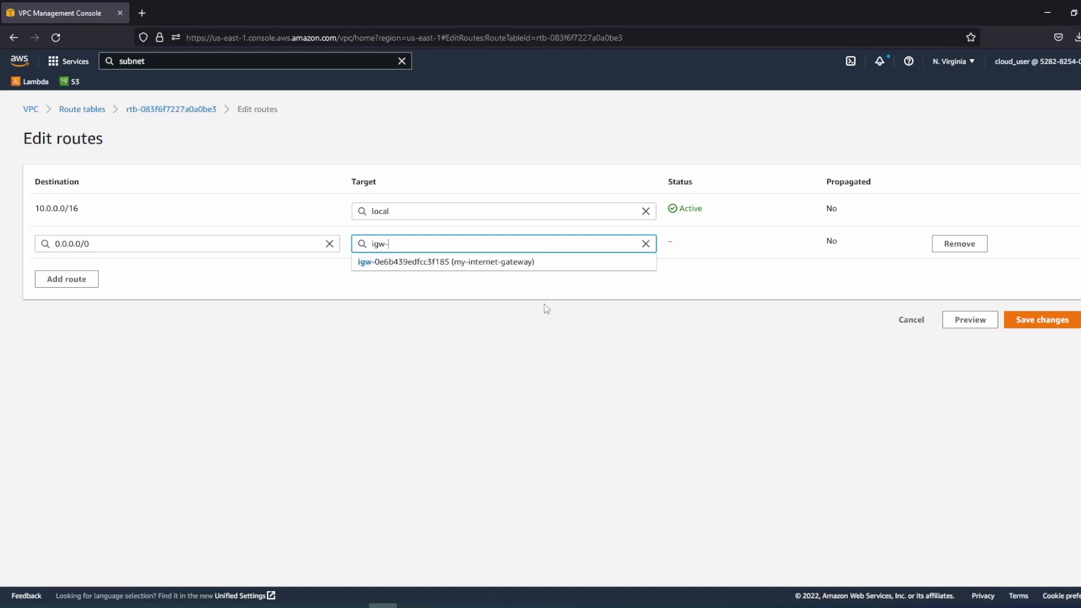
{"action": "left_click", "coordinate": [520, 263]}
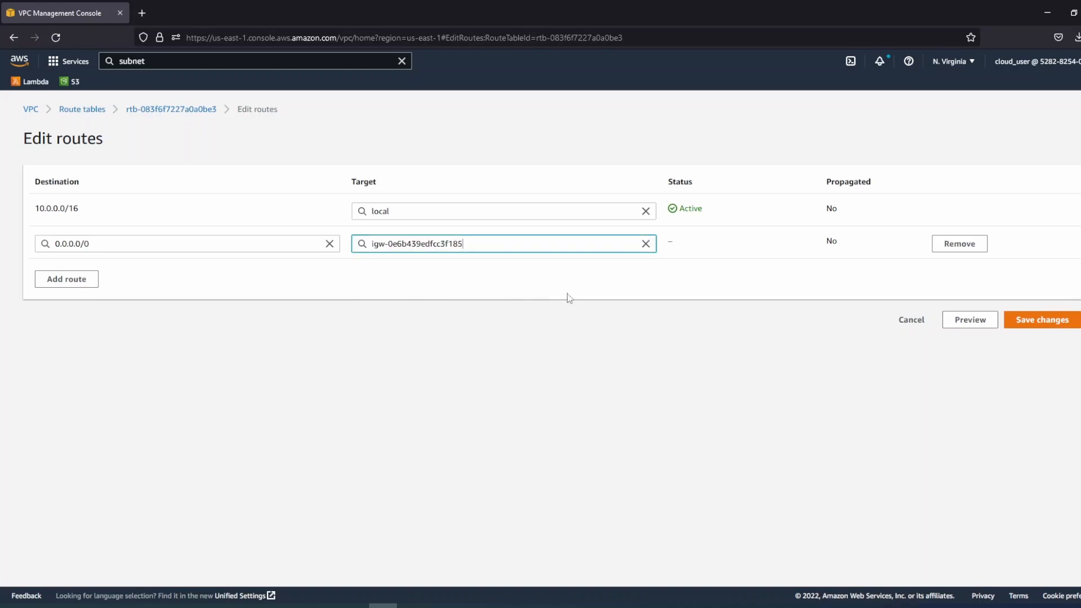
{"action": "left_click", "coordinate": [1039, 326]}
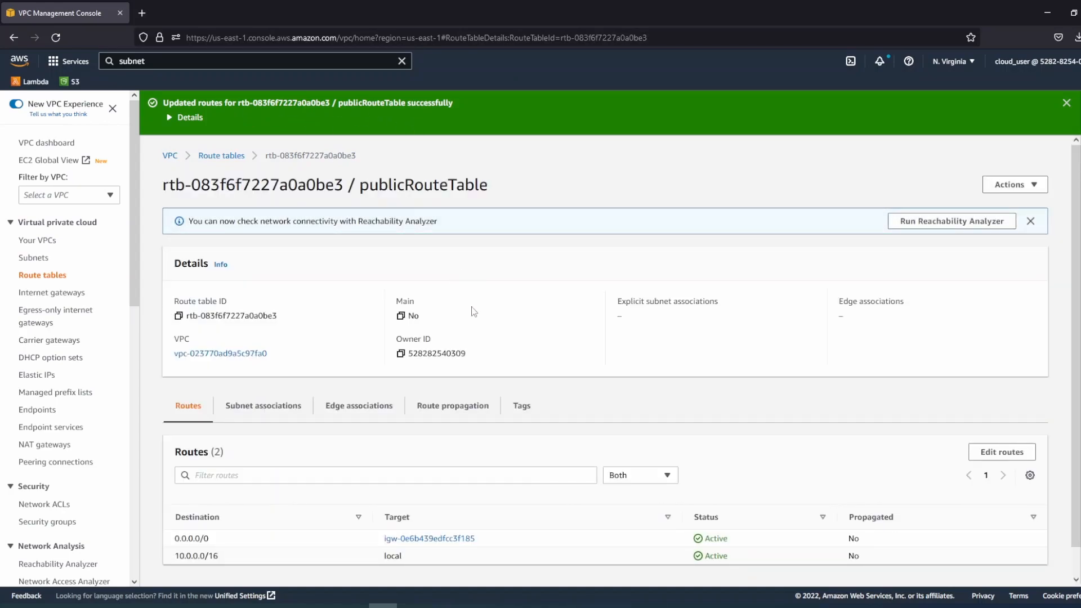
Explicitly associate my-public-subnet with publicRouteTable and save the association
{"action": "scroll", "coordinate": [482, 304], "scroll_direction": "down", "scroll_amount": 1}
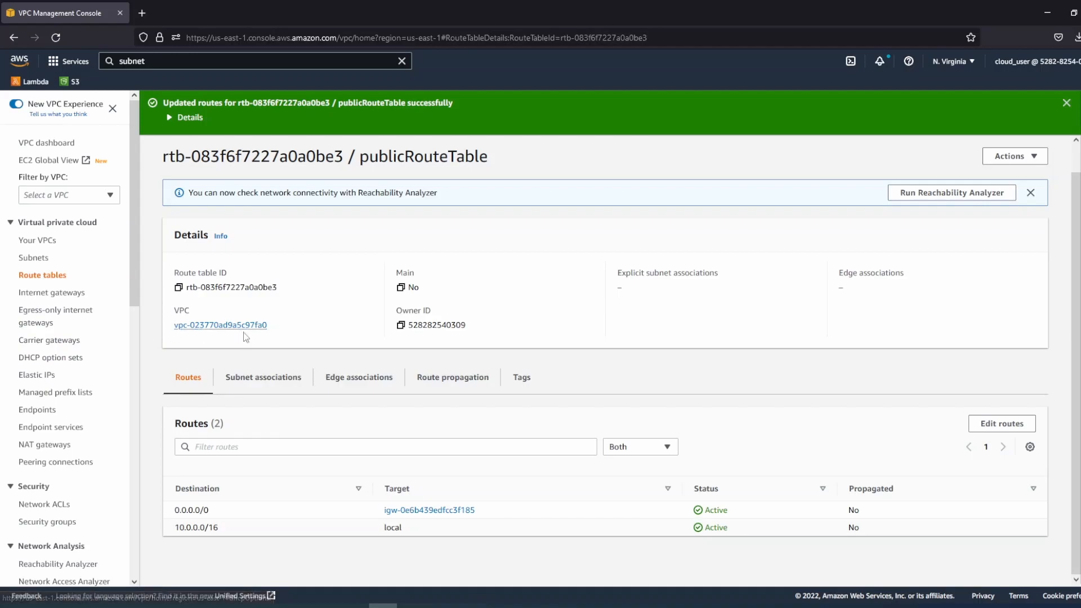
{"action": "left_click", "coordinate": [262, 377]}
{"action": "scroll", "coordinate": [415, 338], "scroll_direction": "down", "scroll_amount": 3}
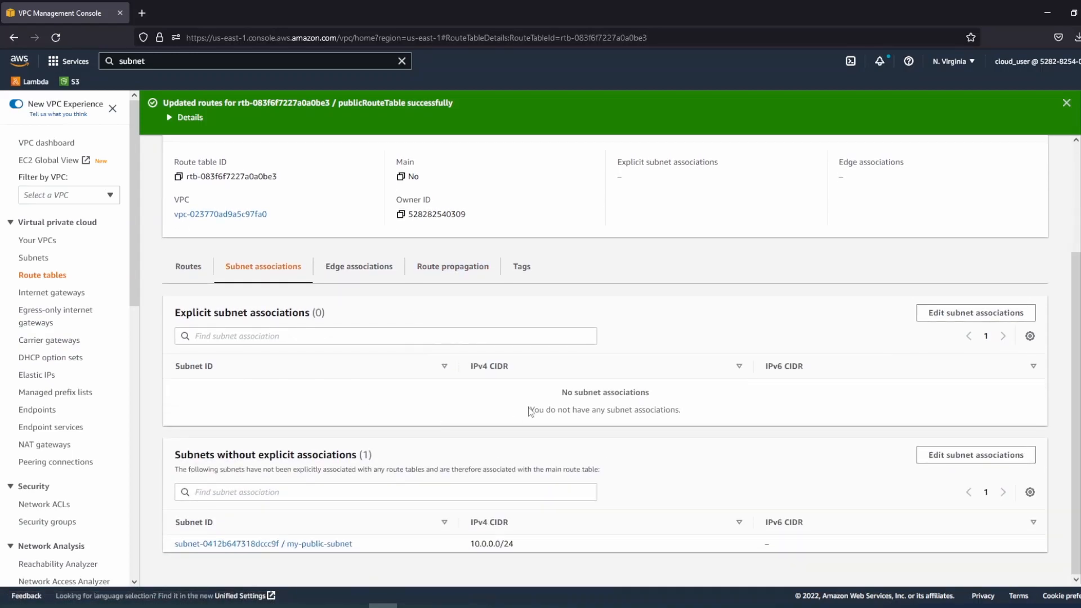
{"action": "left_click", "coordinate": [971, 313]}
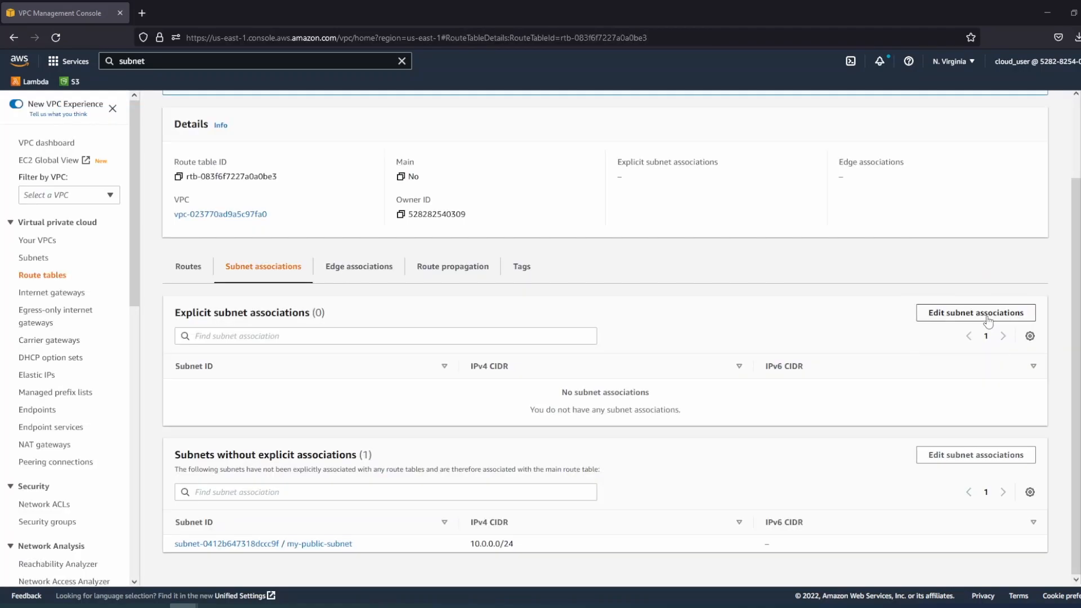
{"action": "left_click", "coordinate": [988, 321]}
{"action": "left_click", "coordinate": [988, 321]}
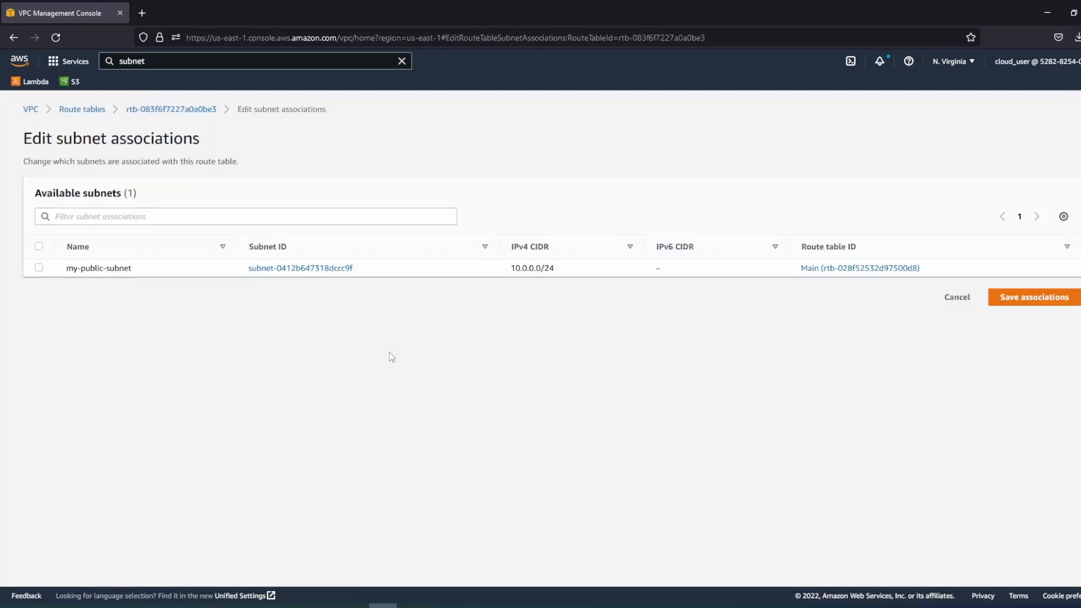
{"action": "left_click", "coordinate": [39, 269]}
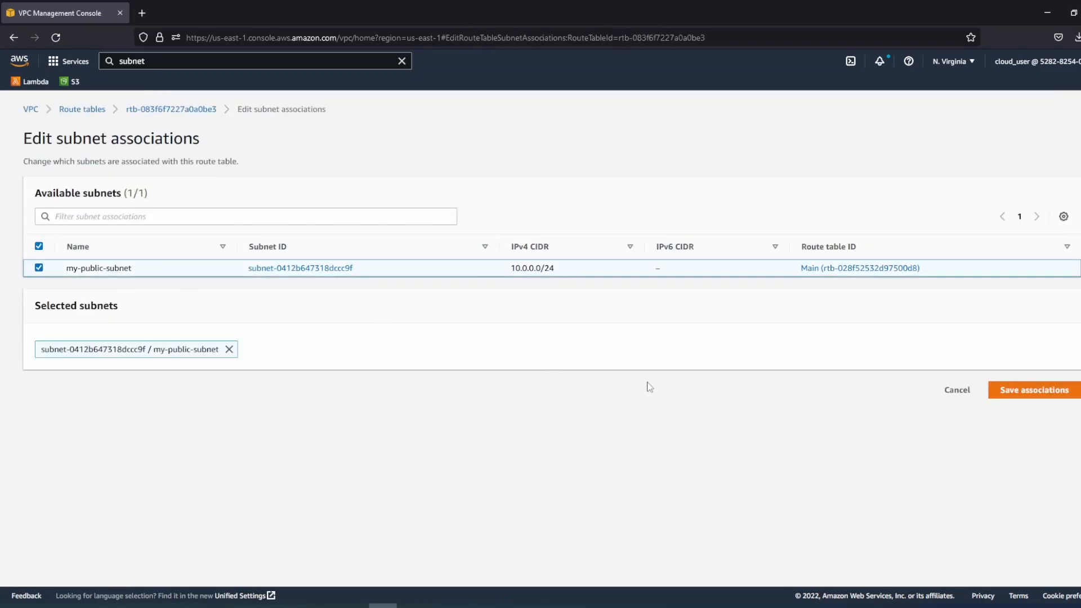
{"action": "left_click", "coordinate": [1056, 391]}
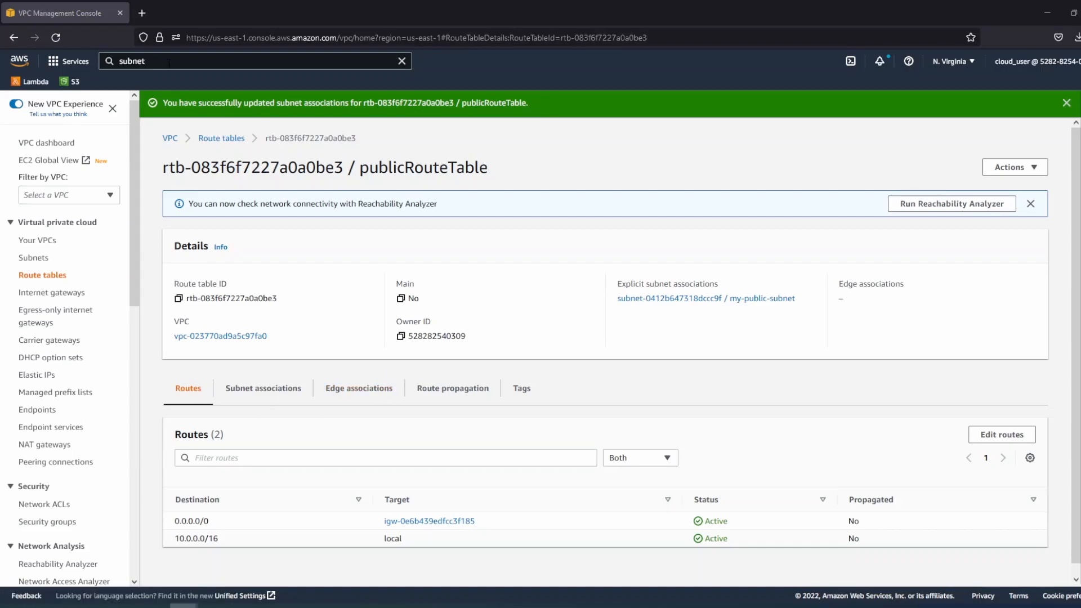
Go to the EC2 service's instances list and start launching a new instance
{"action": "left_click_drag", "start_coordinate": [168, 63], "coordinate": [85, 63]}
{"action": "type", "text": "Ec"}
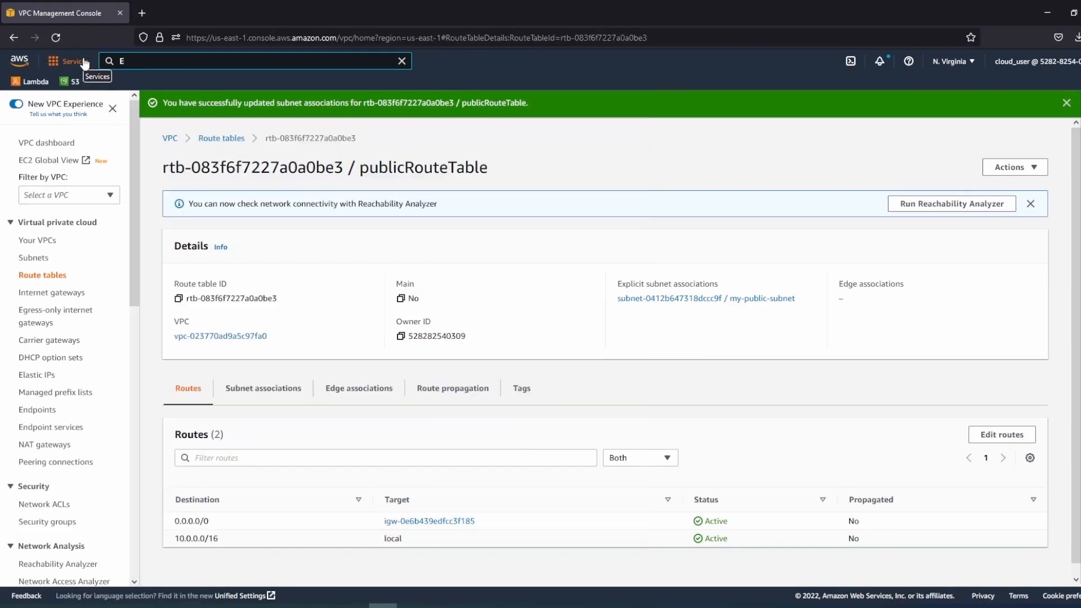
{"action": "type", "text": "2"}
{"action": "left_click", "coordinate": [287, 153]}
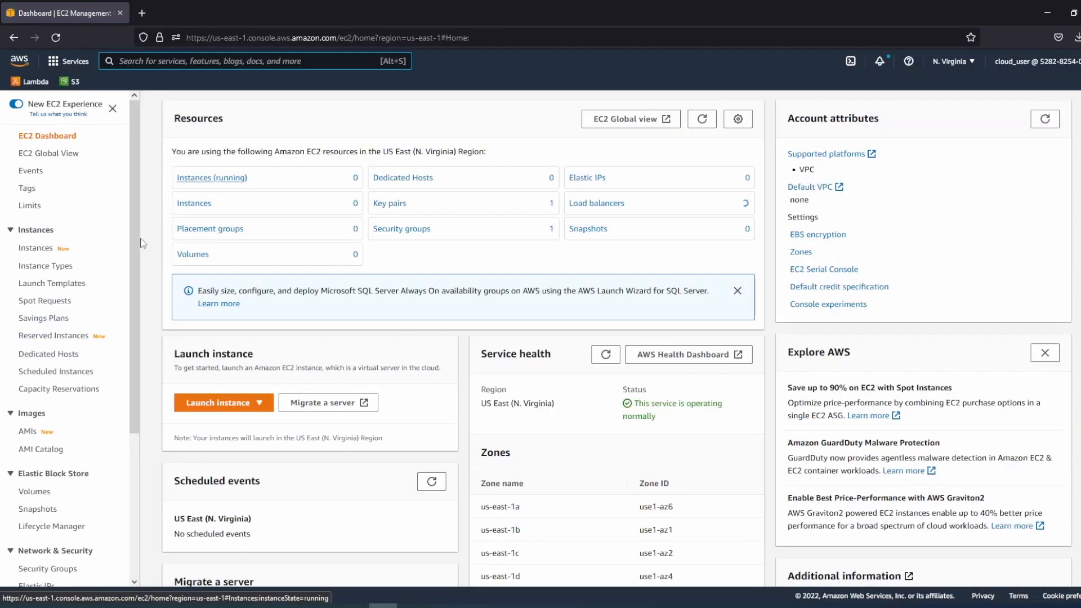
{"action": "left_click", "coordinate": [39, 252]}
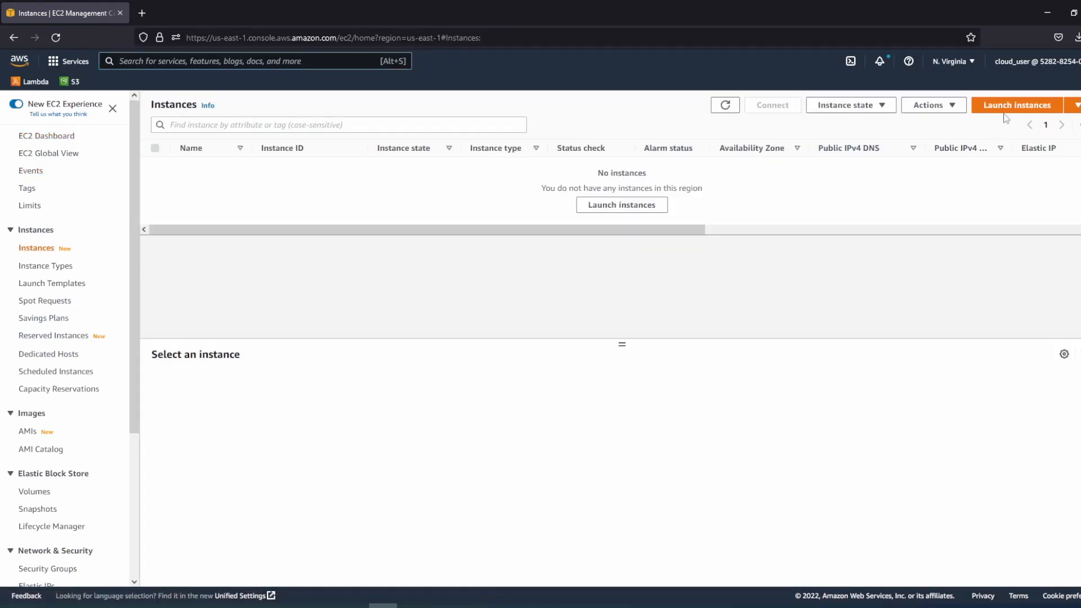
{"action": "left_click", "coordinate": [1016, 109]}
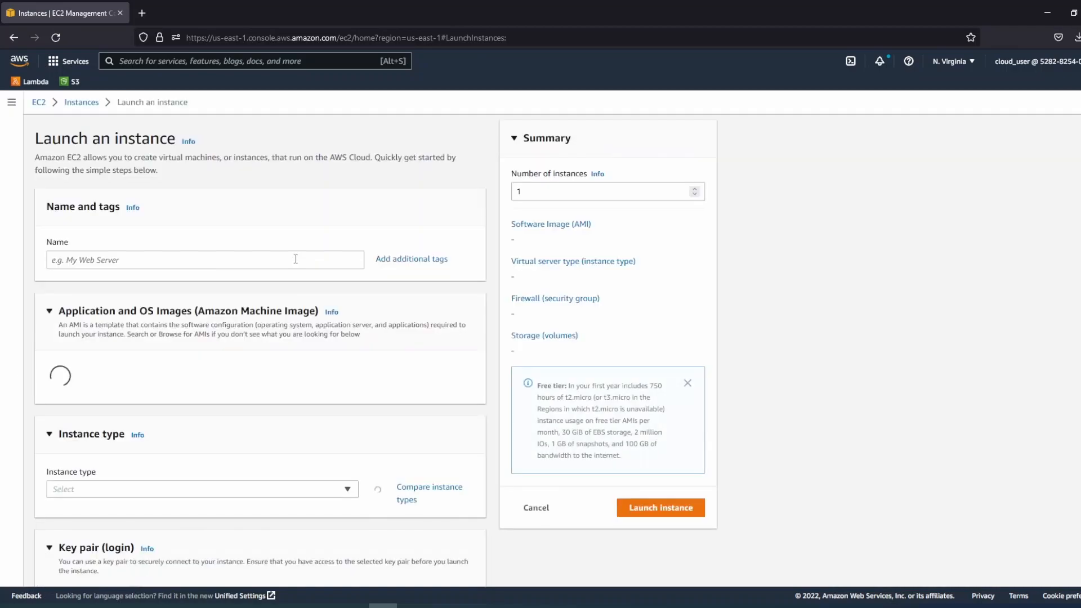
Name the new EC2 instance myFirstInstance
{"action": "left_click", "coordinate": [133, 258]}
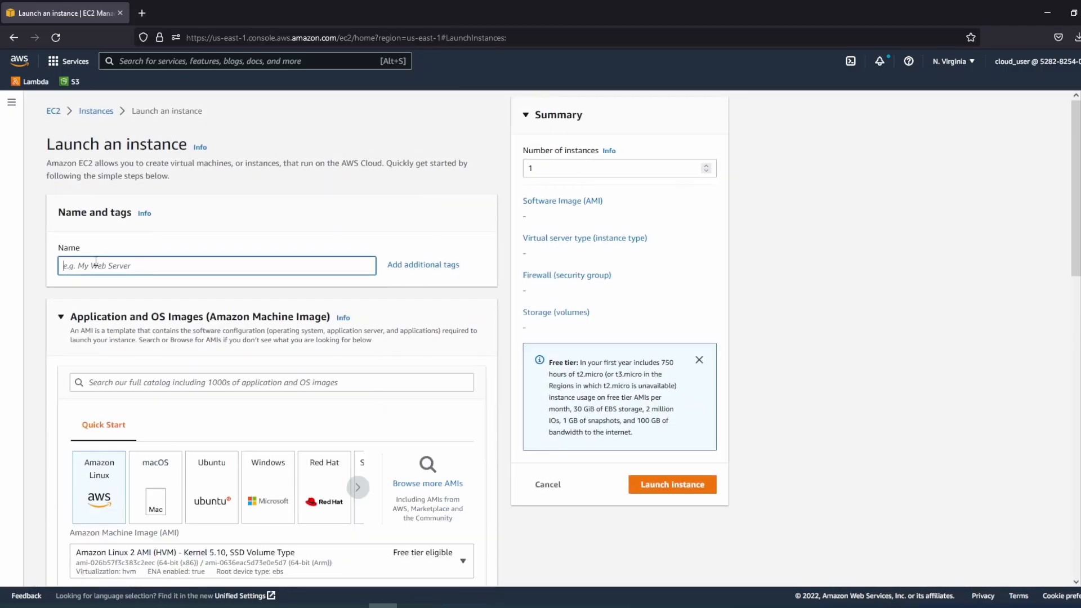
{"action": "type", "text": "myFirstInstance"}
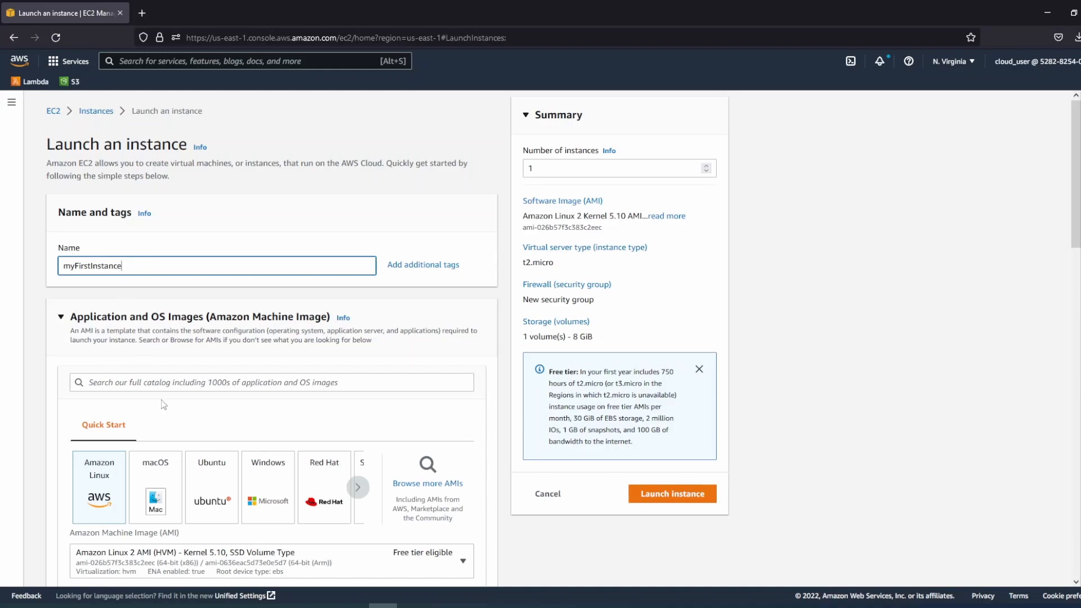
{"action": "left_click", "coordinate": [183, 606]}
Create an RSA key pair named myinstancepair in .pem format for the instance's login
{"action": "scroll", "coordinate": [154, 309], "scroll_direction": "down", "scroll_amount": 3}
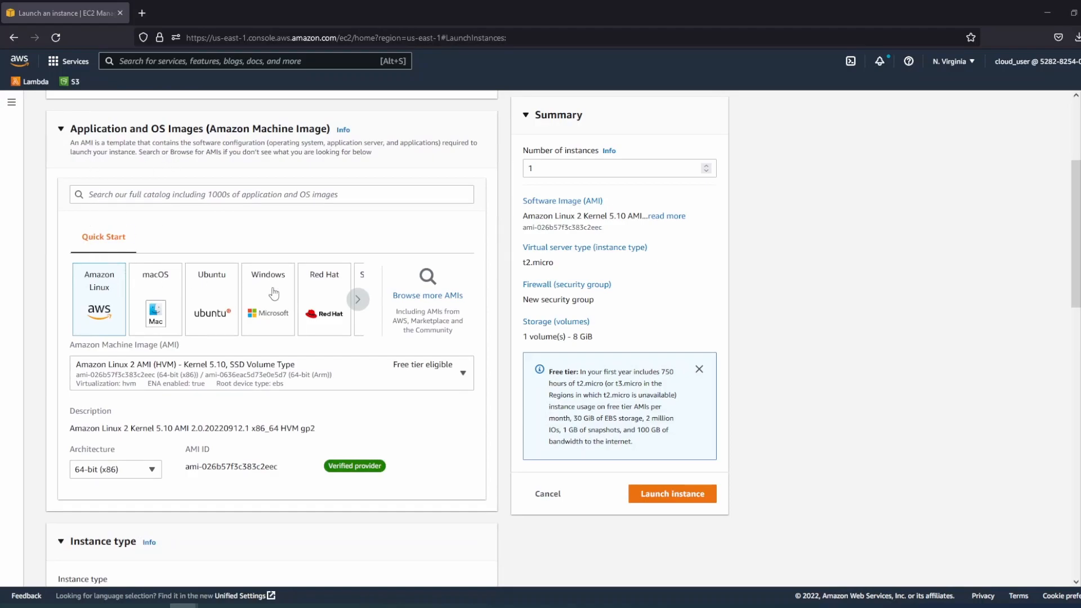
{"action": "scroll", "coordinate": [274, 294], "scroll_direction": "down", "scroll_amount": 4}
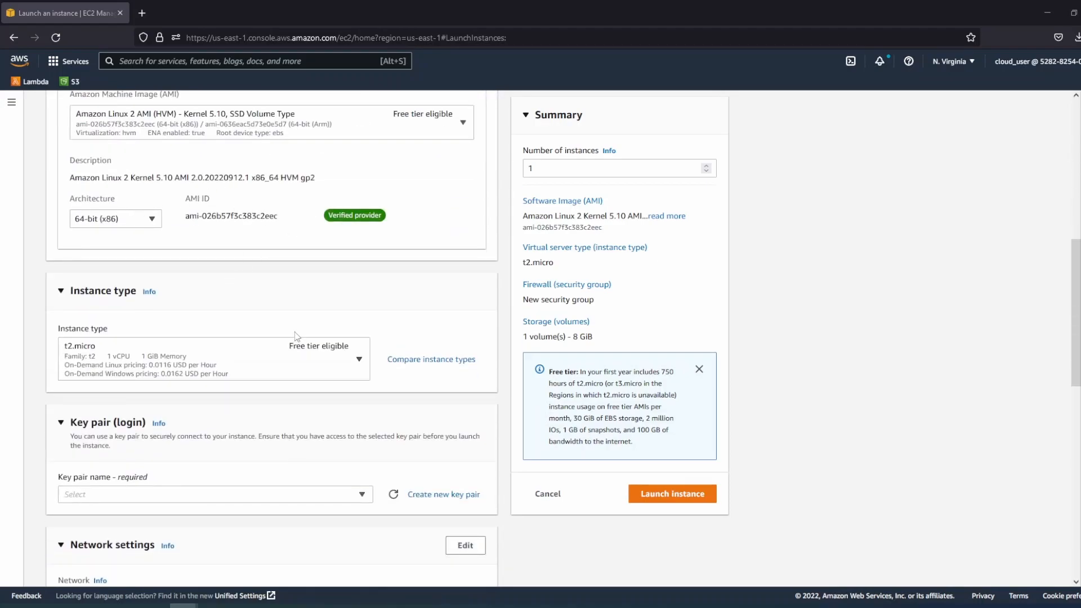
{"action": "scroll", "coordinate": [265, 318], "scroll_direction": "down", "scroll_amount": 3}
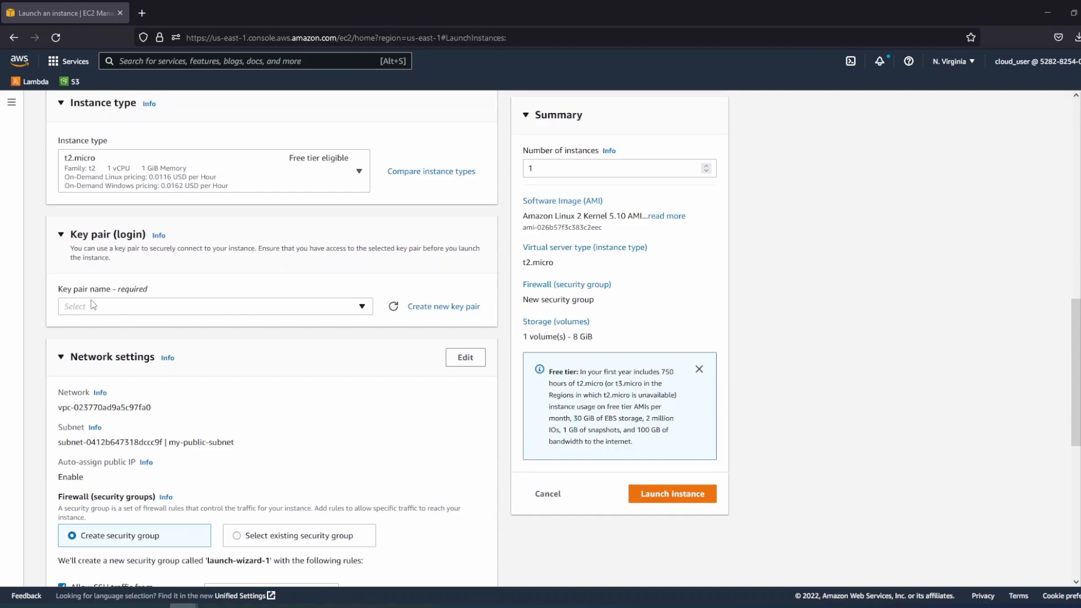
{"action": "left_click", "coordinate": [438, 306]}
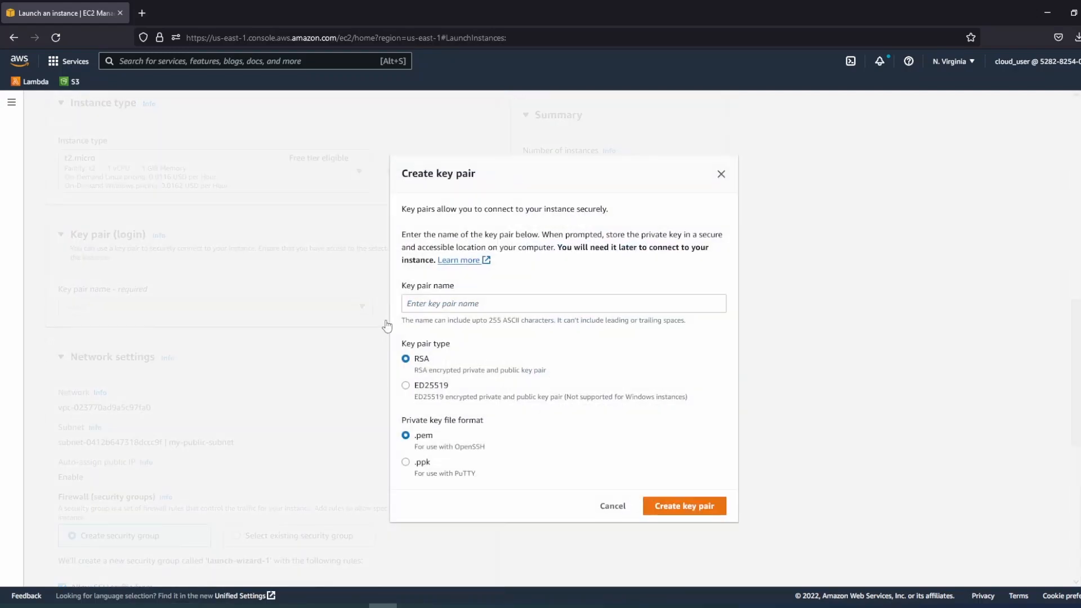
{"action": "left_click", "coordinate": [436, 299]}
{"action": "type", "text": "myinstace"}
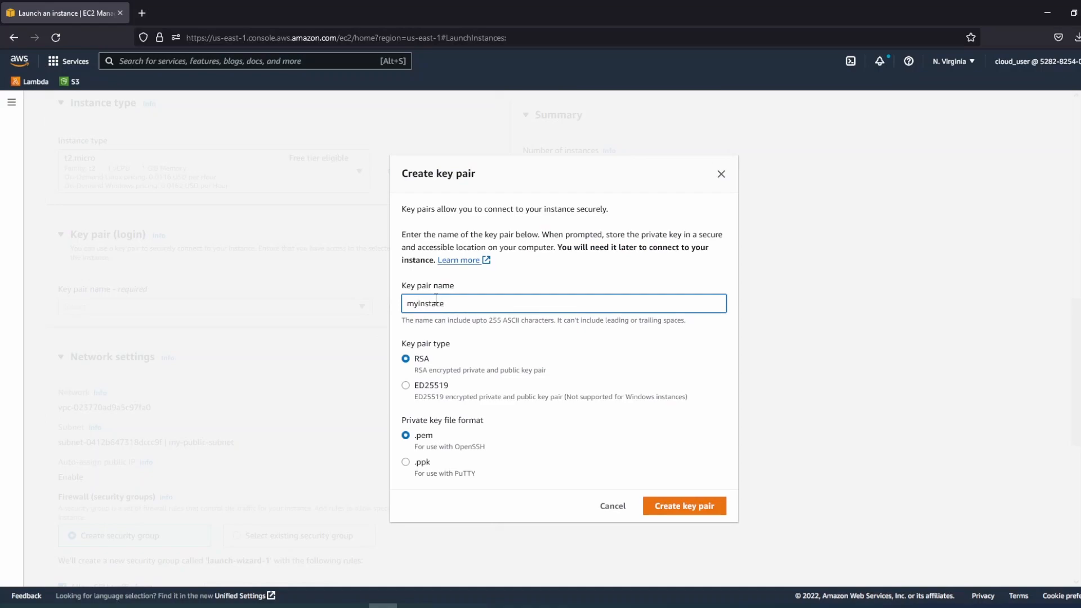
{"action": "type", "text": "pairn"}
{"action": "left_click", "coordinate": [684, 505]}
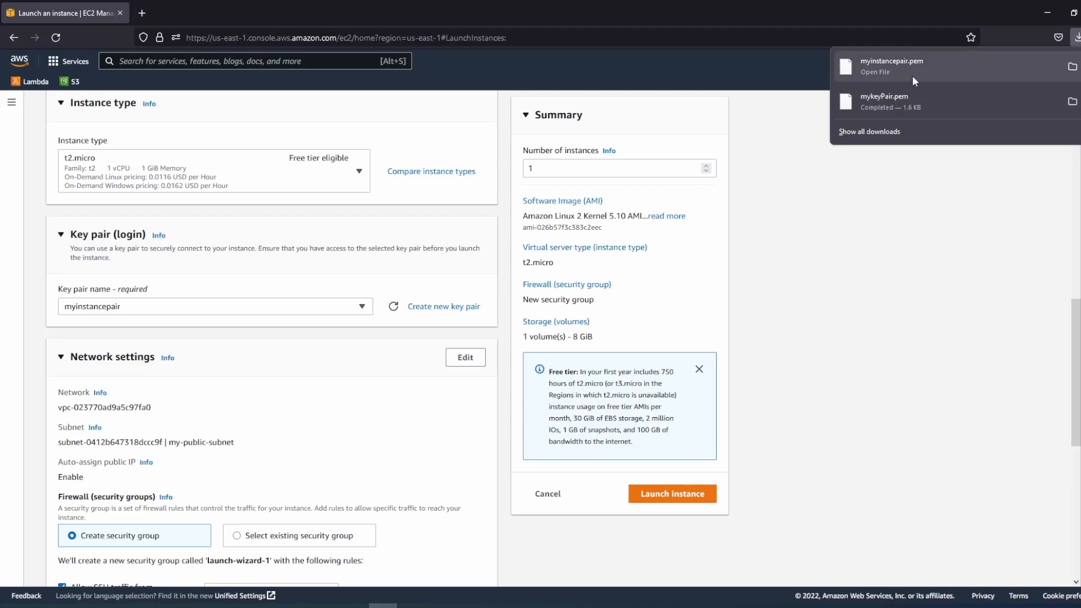
{"action": "left_click", "coordinate": [844, 195]}
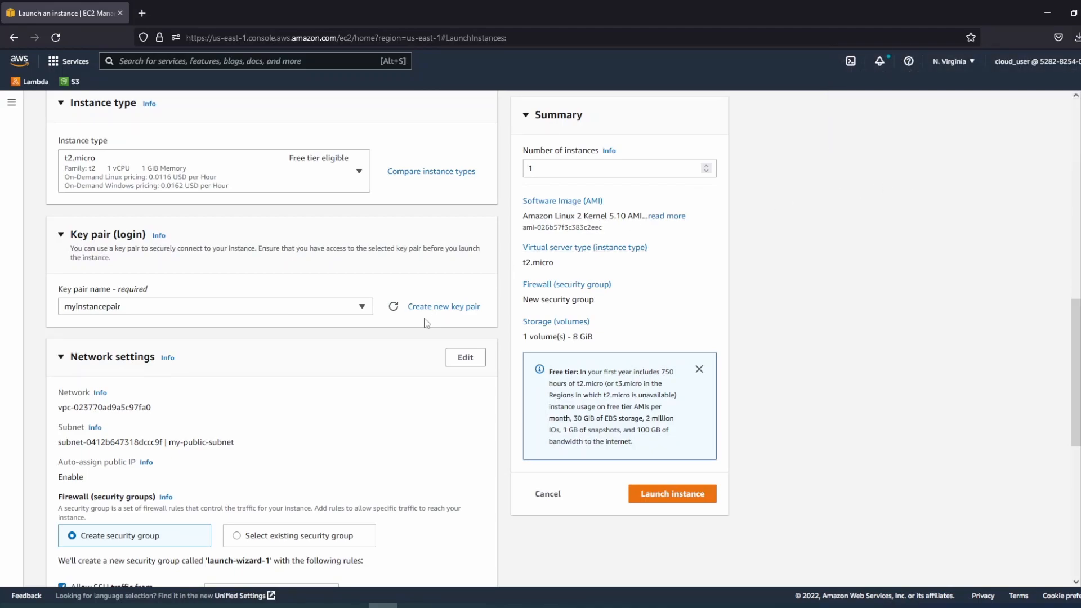
Allow HTTPS traffic from the internet in the new security group and launch the instance
{"action": "scroll", "coordinate": [272, 339], "scroll_direction": "down", "scroll_amount": 2}
{"action": "scroll", "coordinate": [272, 339], "scroll_direction": "down", "scroll_amount": 1}
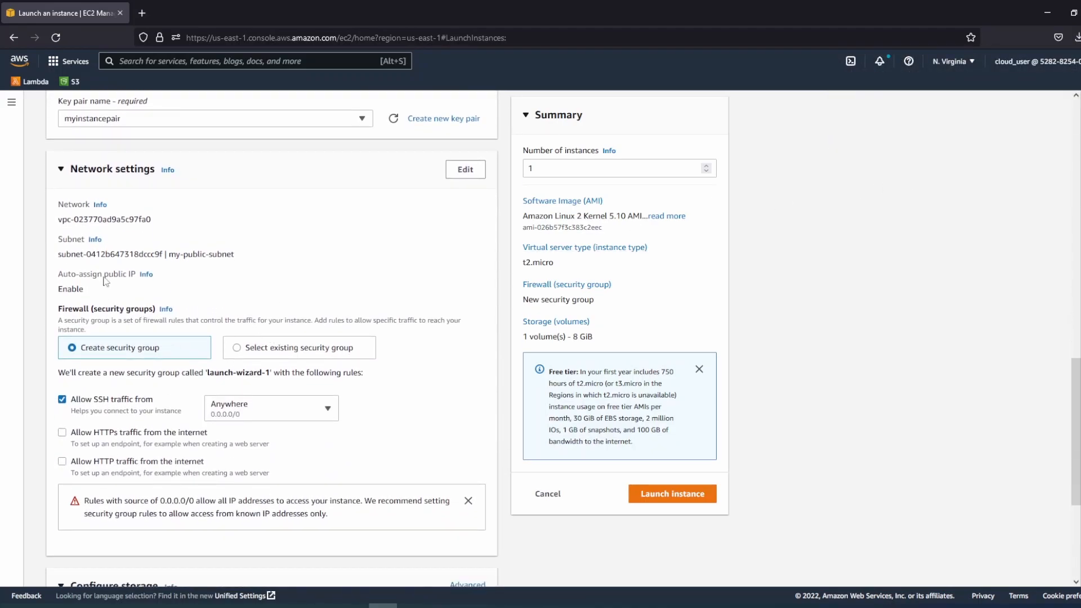
{"action": "left_click_drag", "start_coordinate": [120, 205], "coordinate": [58, 204]}
{"action": "left_click", "coordinate": [214, 207]}
{"action": "scroll", "coordinate": [297, 273], "scroll_direction": "down", "scroll_amount": 3}
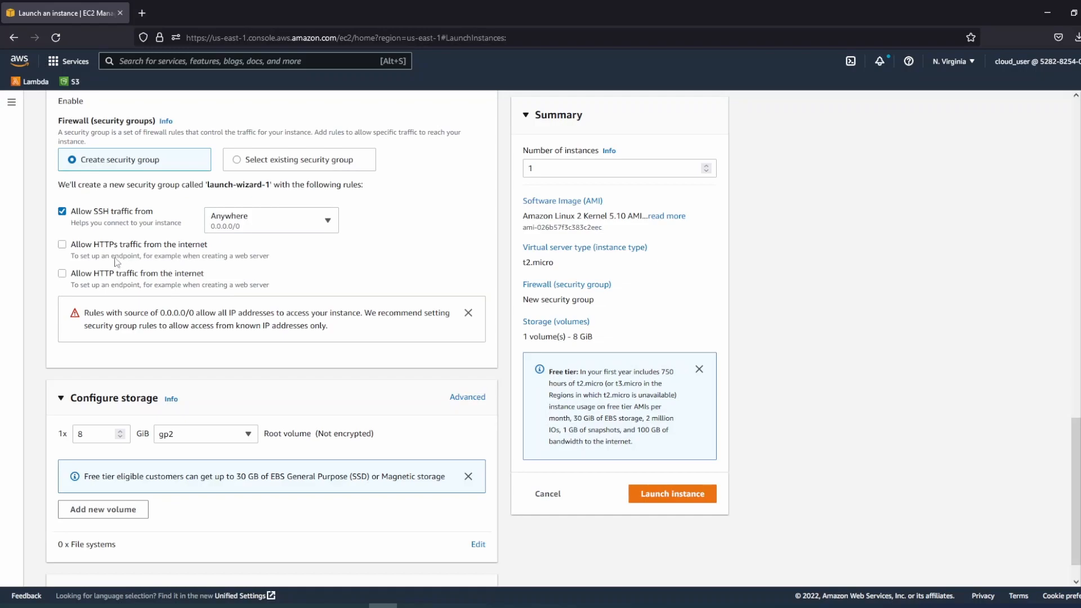
{"action": "left_click", "coordinate": [63, 246]}
{"action": "scroll", "coordinate": [286, 268], "scroll_direction": "down", "scroll_amount": 1}
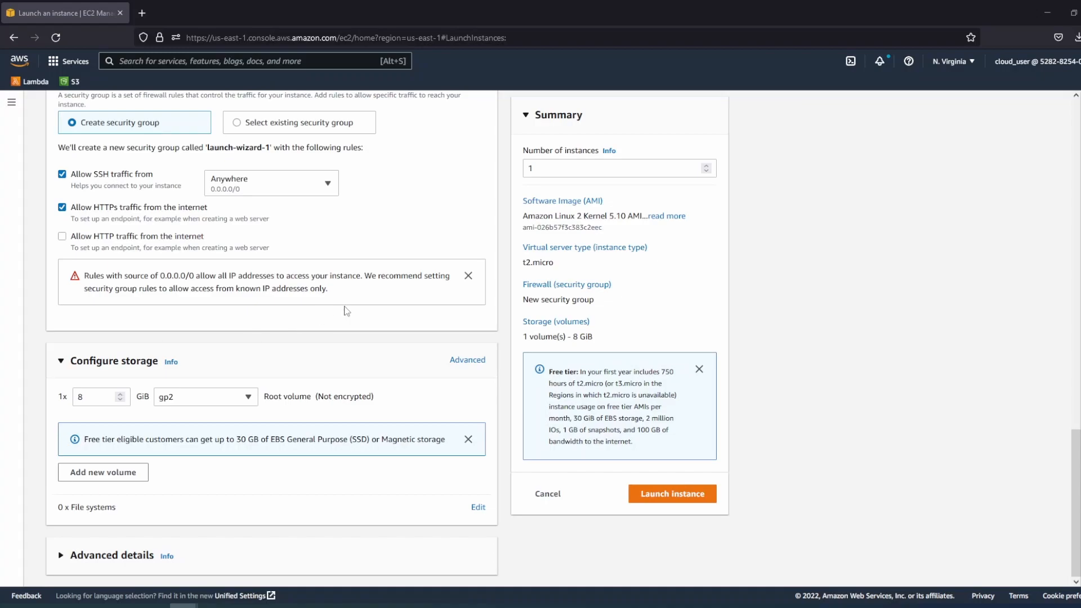
{"action": "scroll", "coordinate": [345, 309], "scroll_direction": "down", "scroll_amount": 1}
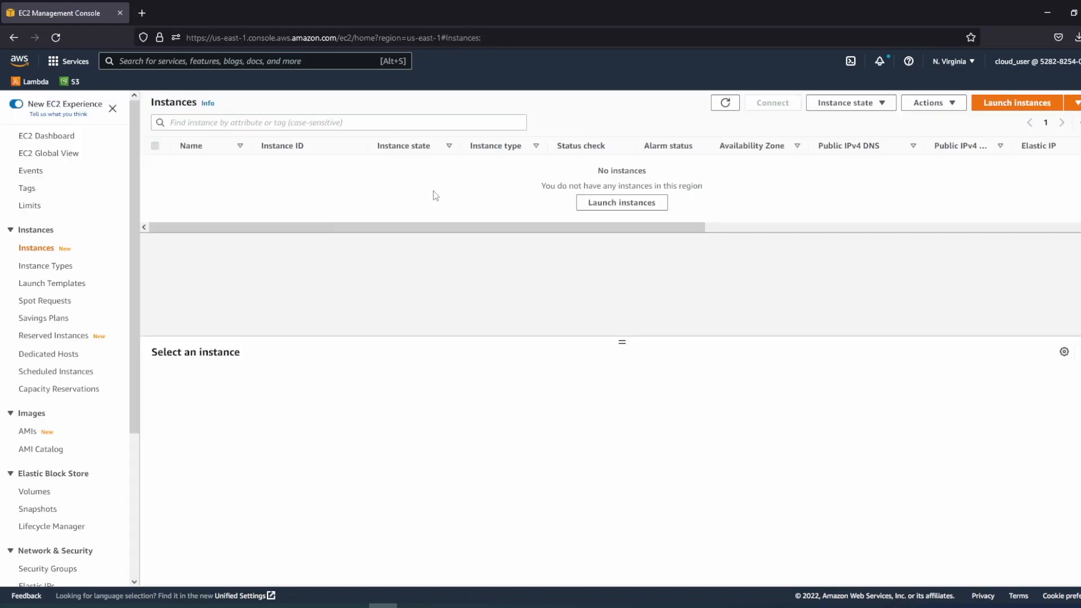
Refresh the instances list and select myFirstInstance, enlarging its details pane
{"action": "left_click", "coordinate": [723, 103]}
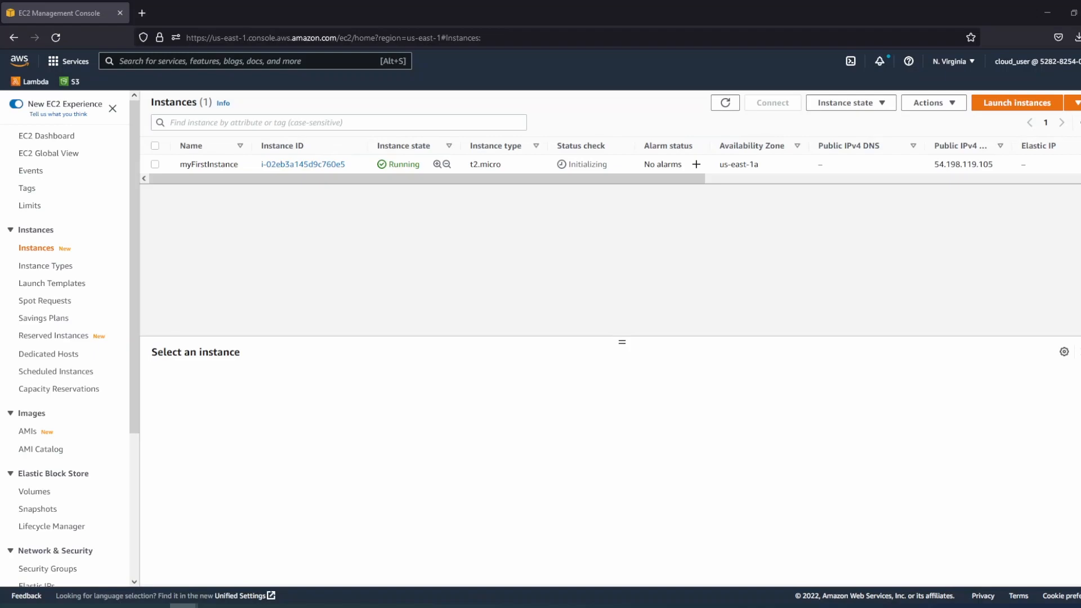
{"action": "left_click", "coordinate": [404, 165]}
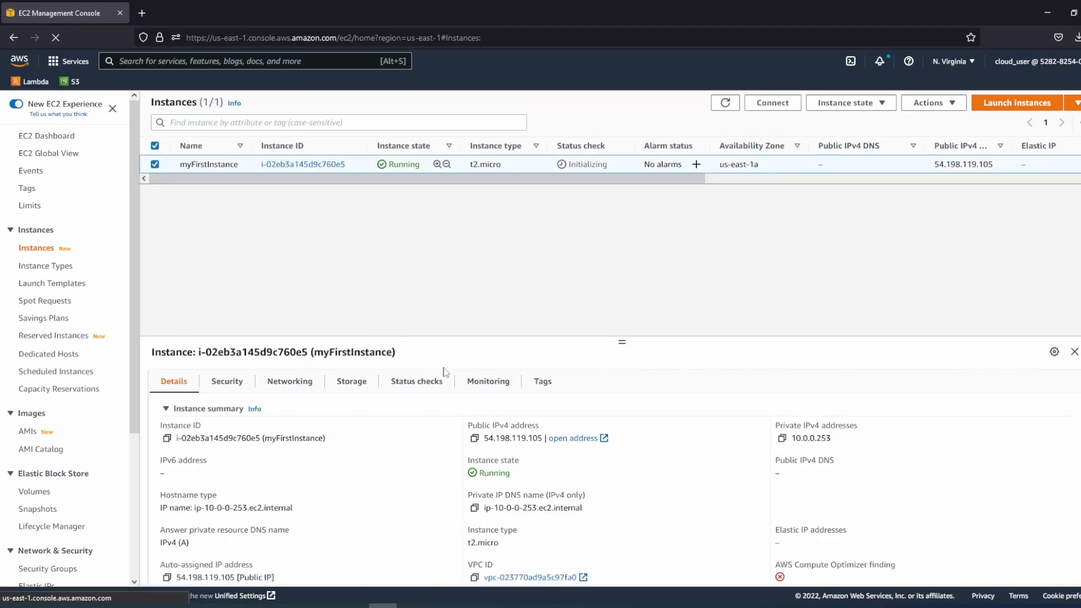
{"action": "left_click_drag", "start_coordinate": [621, 341], "coordinate": [611, 234]}
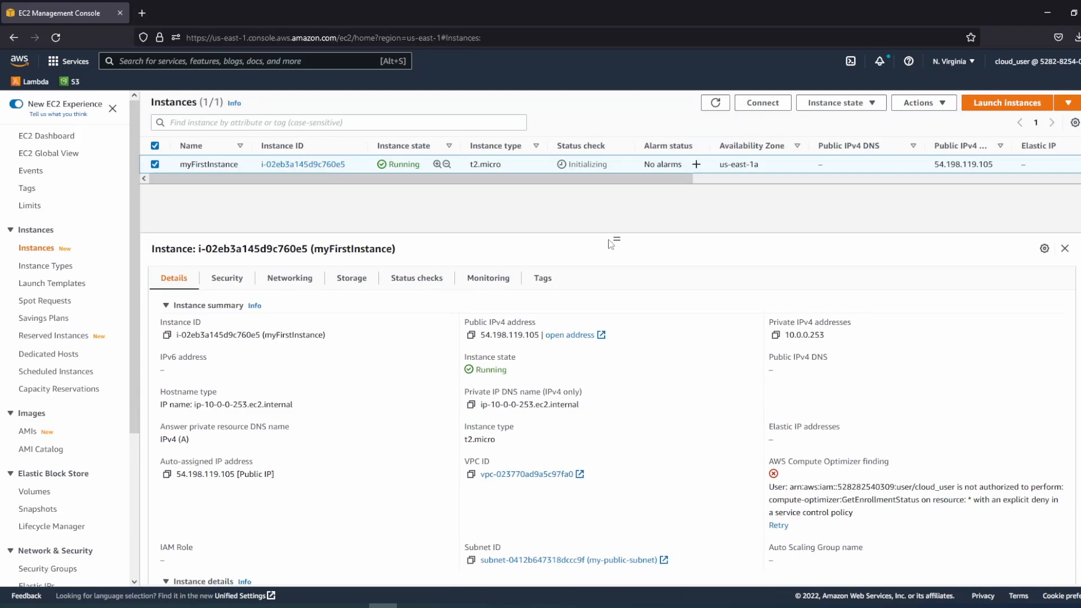
Connect to myFirstInstance through EC2 Instance Connect as ec2-user and run whoami in its terminal
{"action": "left_click", "coordinate": [764, 105]}
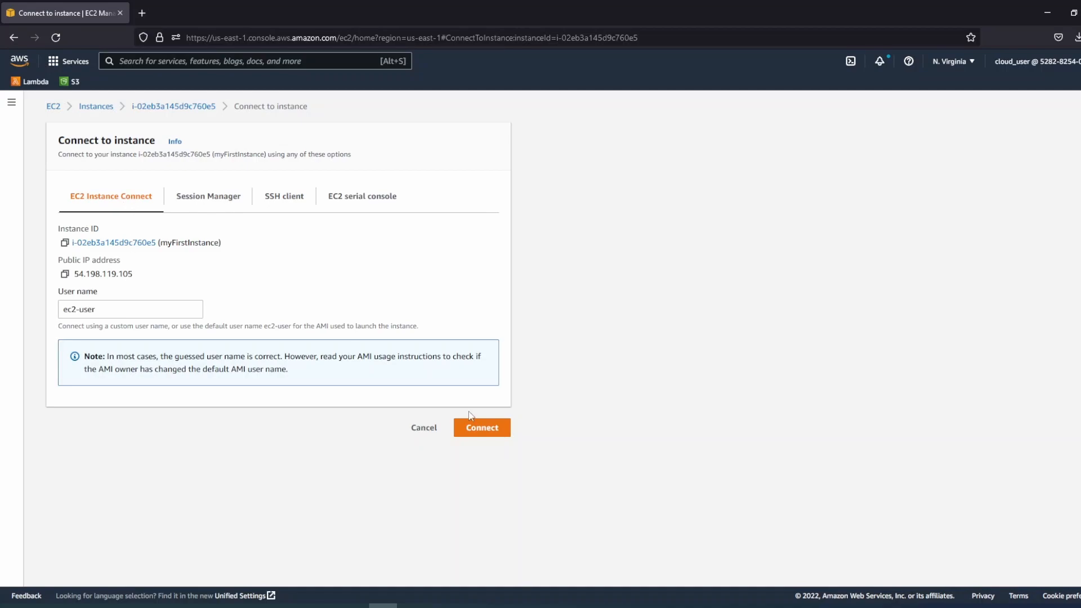
{"action": "left_click", "coordinate": [476, 431]}
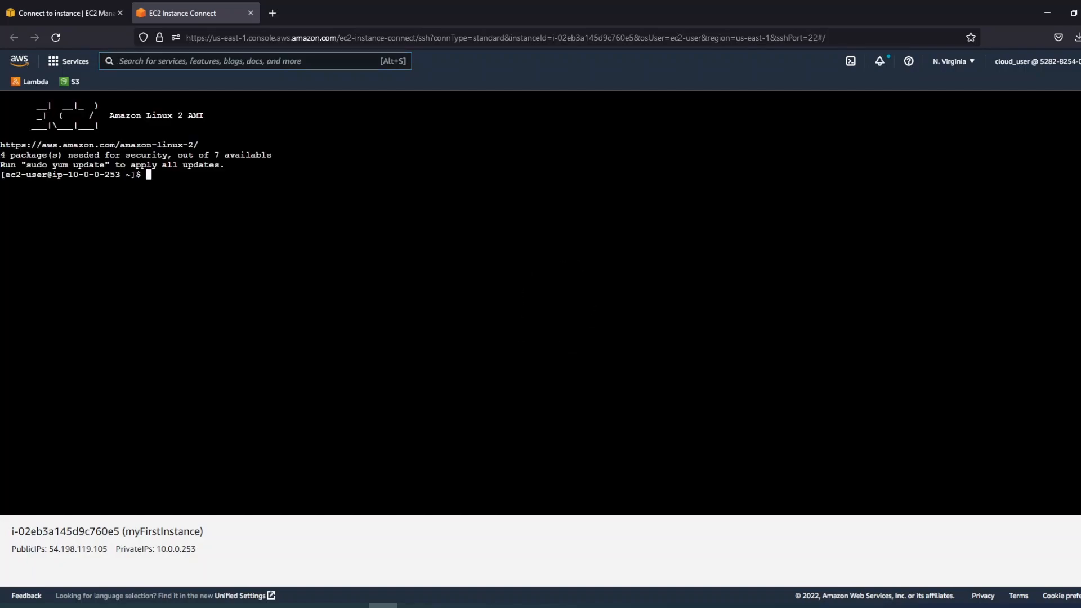
{"action": "type", "text": "whoami"}
{"action": "key", "text": "Return"}
{"action": "left_click_drag", "start_coordinate": [52, 185], "coordinate": [1, 184]}
{"action": "left_click", "coordinate": [3, 184]}
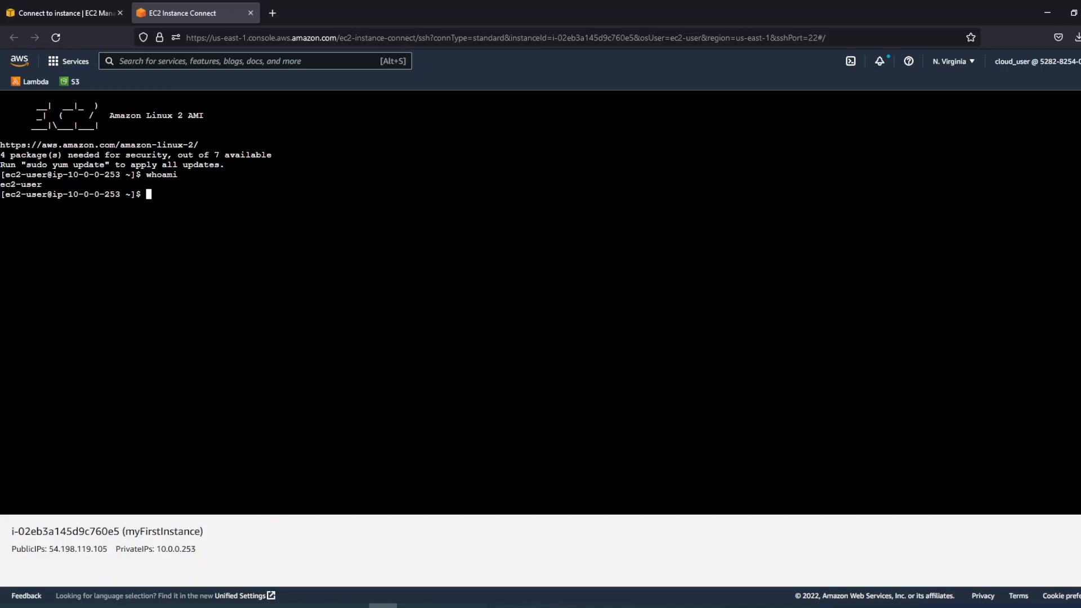
{"action": "left_click_drag", "start_coordinate": [275, 156], "coordinate": [198, 155]}
{"action": "left_click", "coordinate": [198, 155]}
Write the comment "# Its completed you can also SSH to your instance using putty or cmd powershell whatever is your favorite" at the prompt
{"action": "type", "text": "# Its completed you can also"}
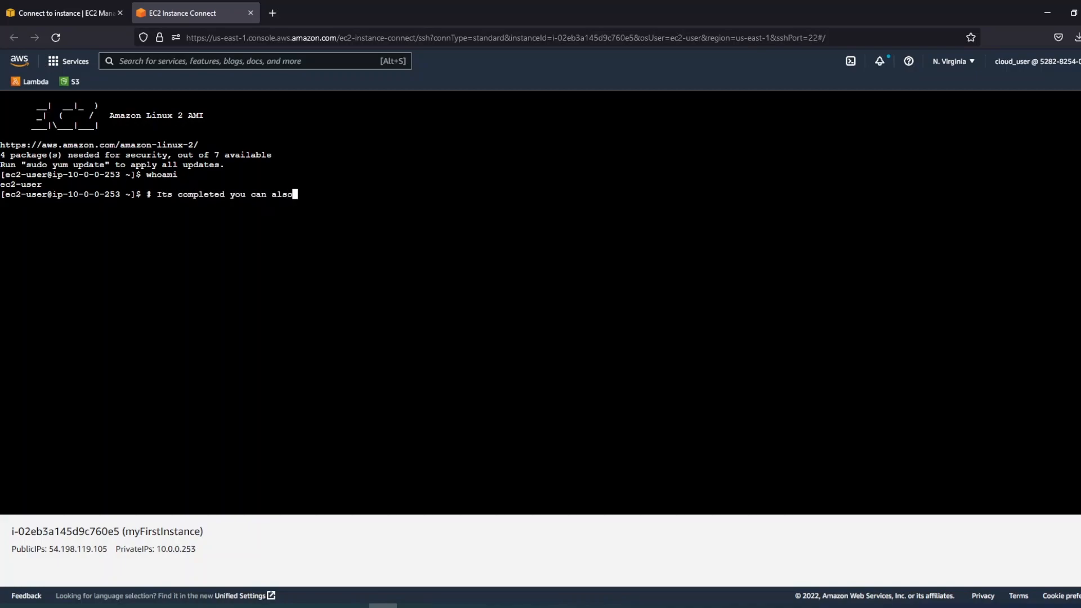
{"action": "type", "text": " SSH to your instance using "}
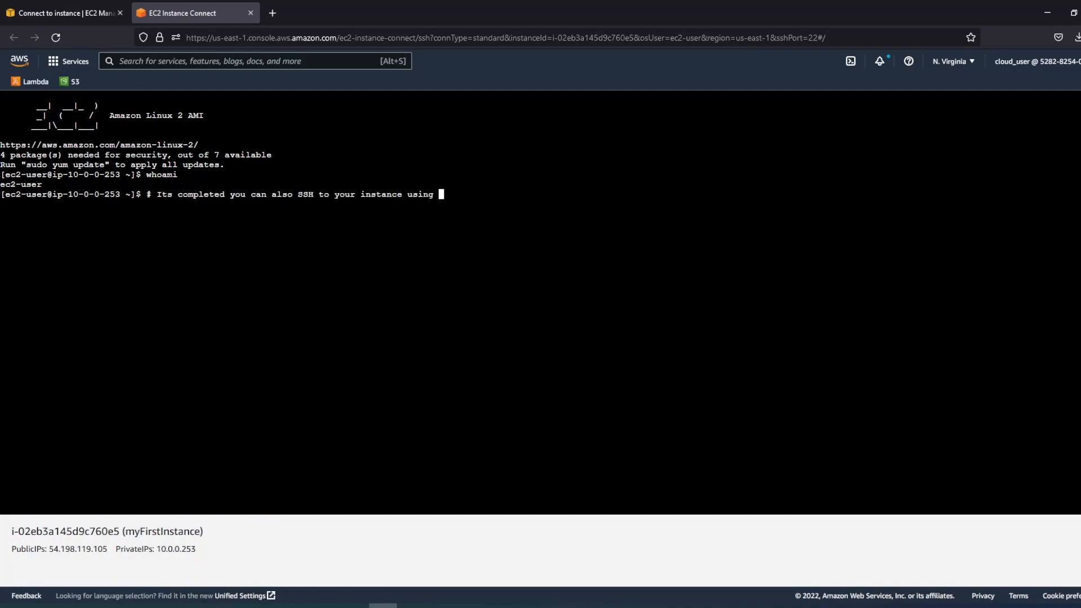
{"action": "type", "text": "putty or cmd powershell whatever is your fa"}
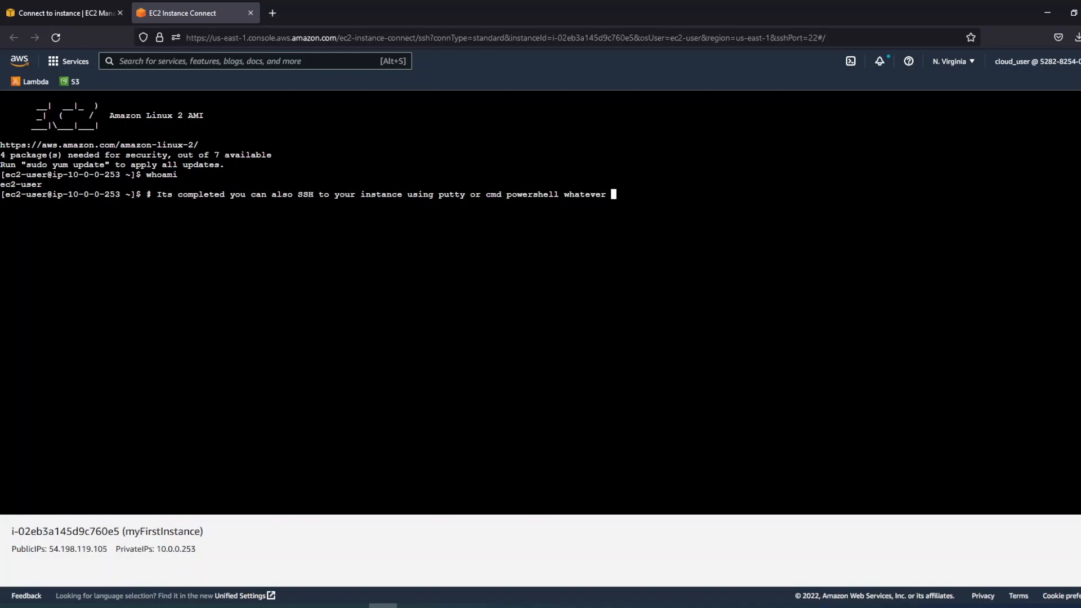
{"action": "type", "text": "vorite"}
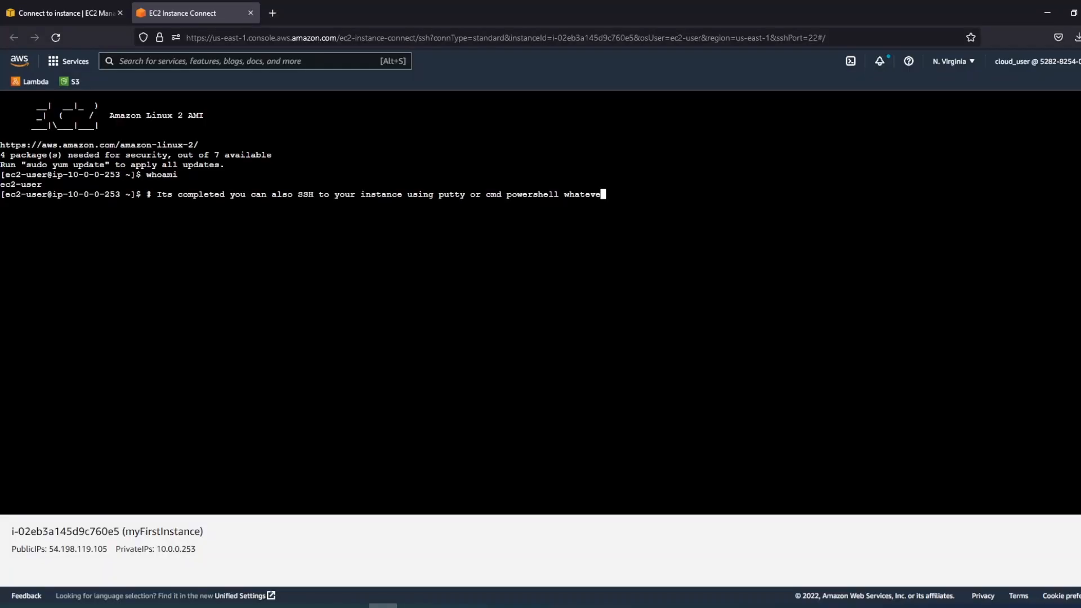
{"action": "type", "text": "r is your favorite"}
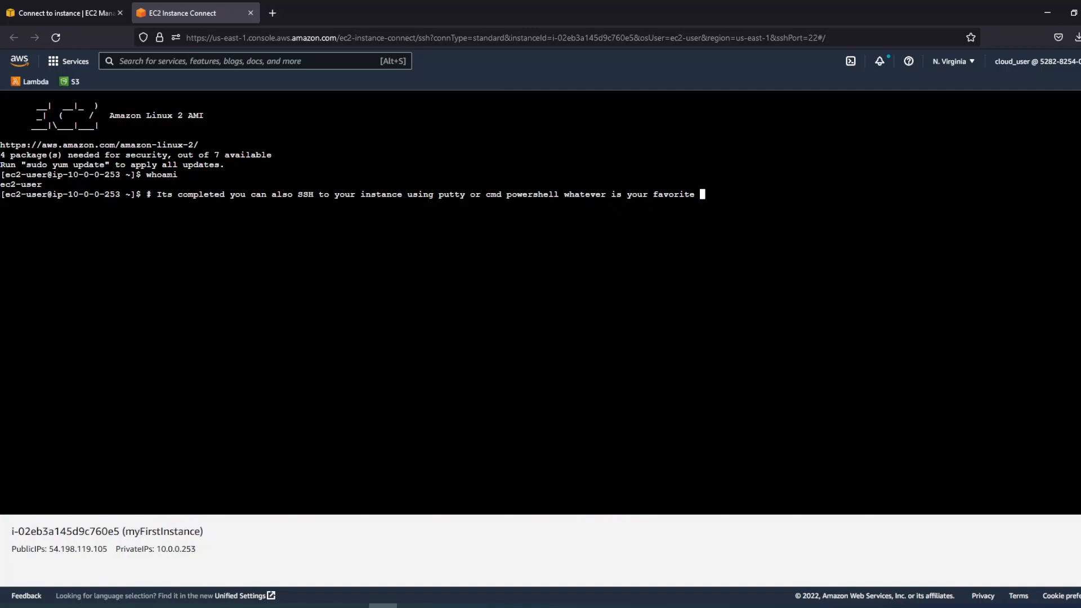